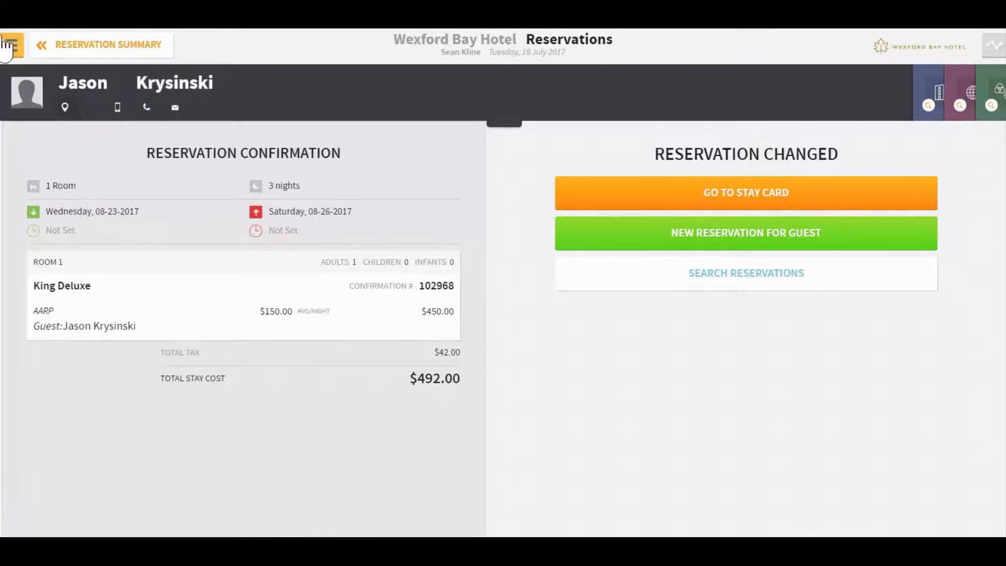
Step: Start a new reservation for 2 adults and 2 rooms, then search rooms and rates
{"action": "left_click", "coordinate": [10, 45]}
{"action": "left_click", "coordinate": [251, 137]}
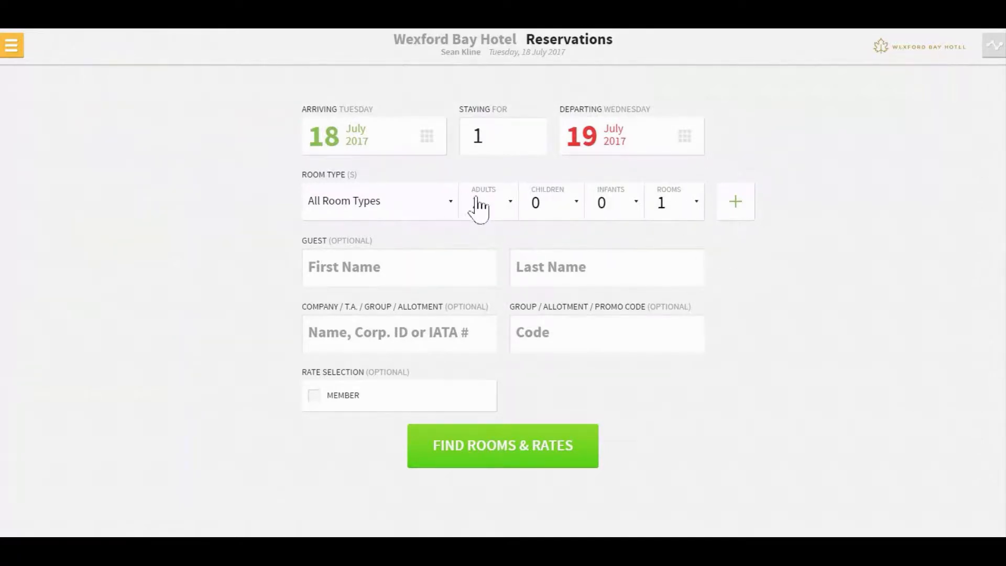
{"action": "left_click", "coordinate": [500, 205]}
{"action": "left_click", "coordinate": [495, 272]}
{"action": "left_click", "coordinate": [678, 216]}
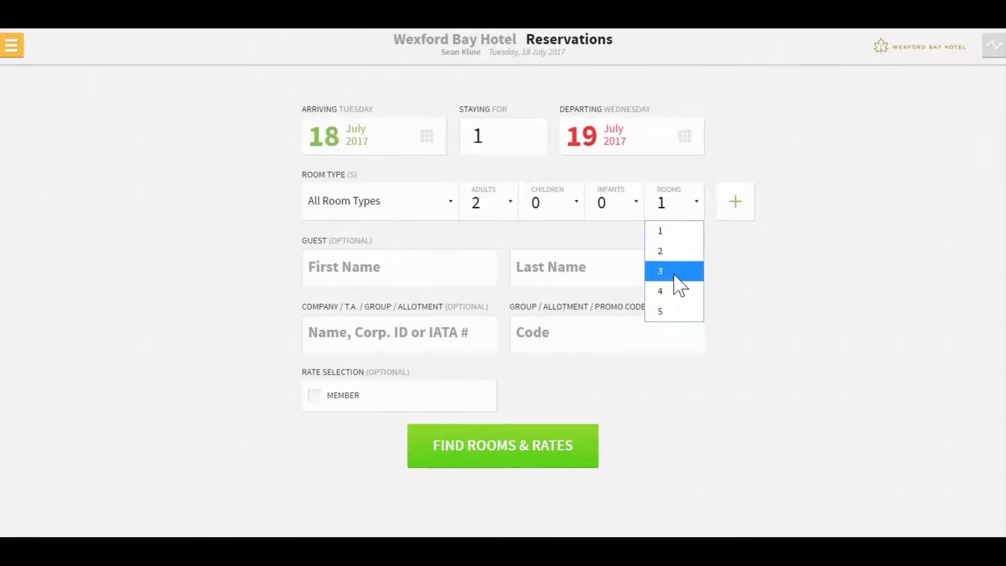
{"action": "left_click", "coordinate": [676, 252]}
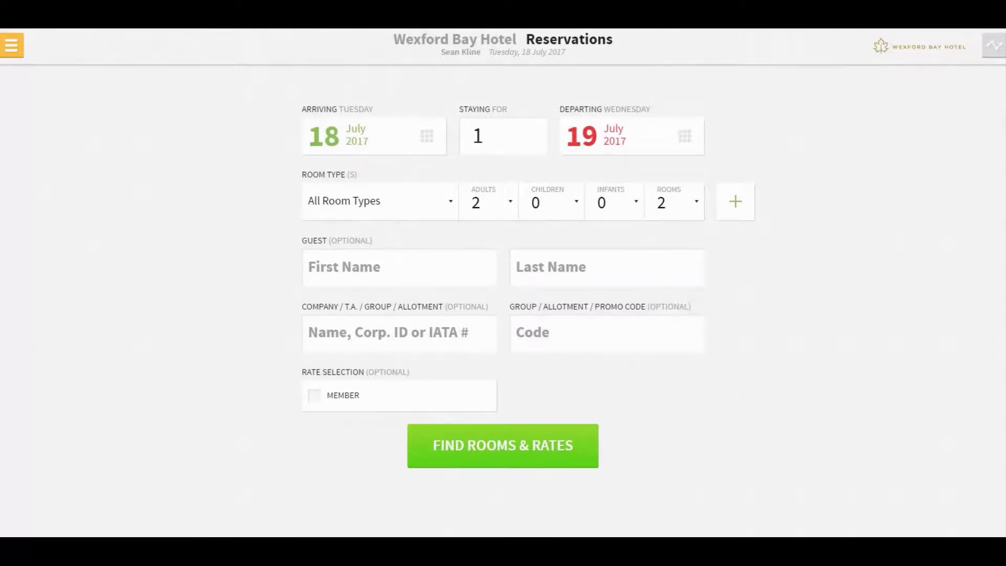
{"action": "left_click", "coordinate": [500, 452]}
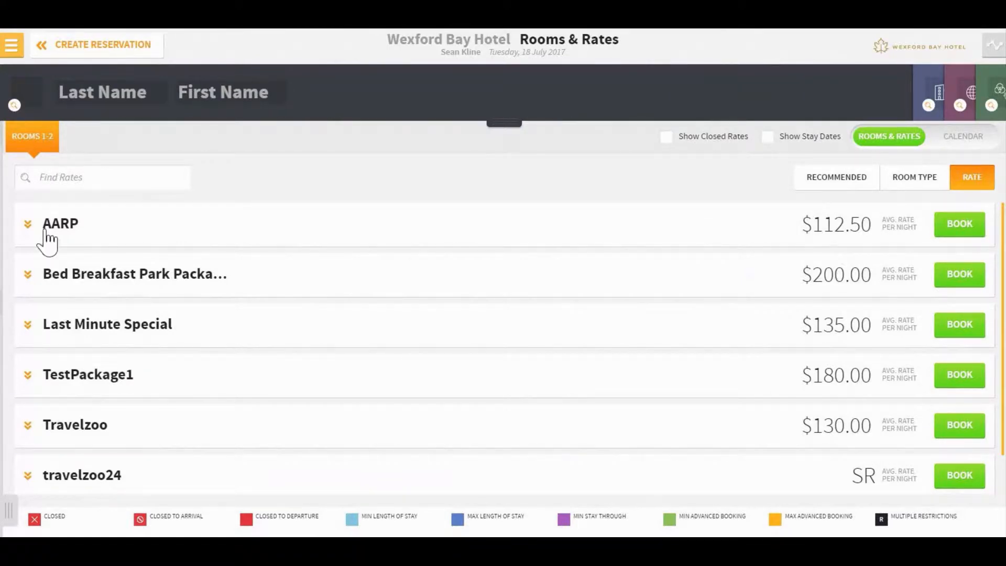
Step: Expand the AARP rate to show its available room types
{"action": "left_click", "coordinate": [29, 222]}
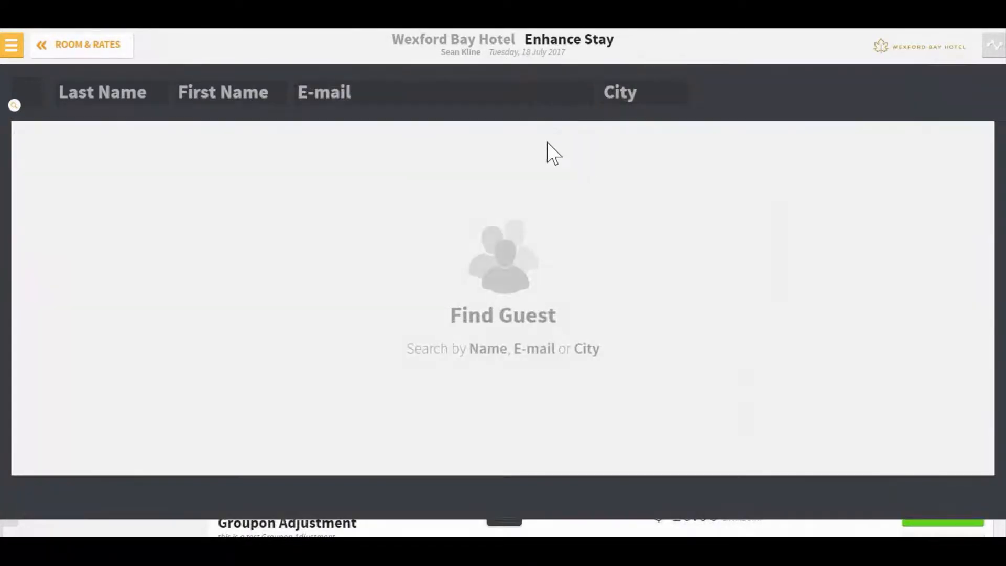
{"action": "left_click", "coordinate": [115, 93]}
{"action": "type", "text": "klins"}
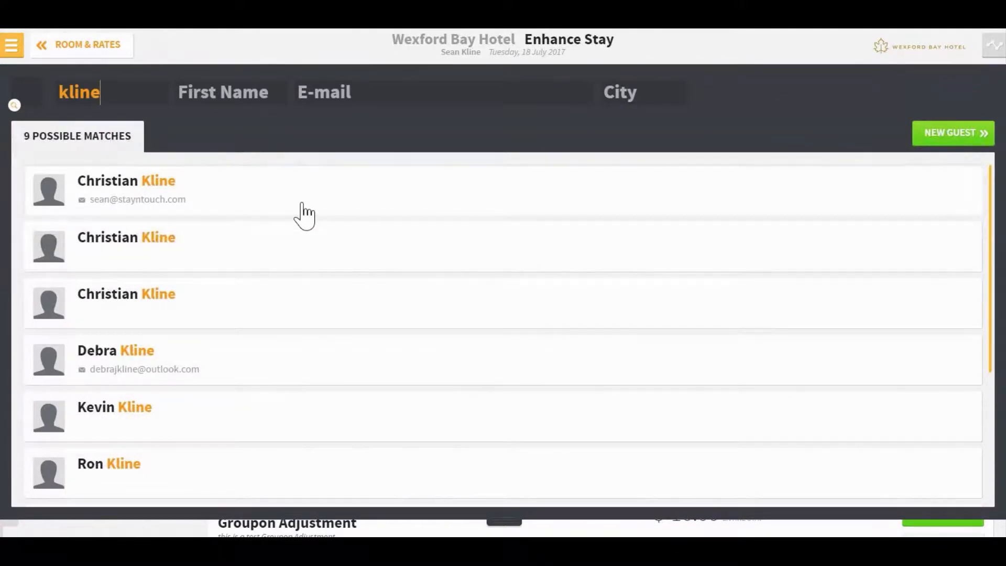
{"action": "scroll", "coordinate": [304, 215], "scroll_direction": "down", "scroll_amount": 3}
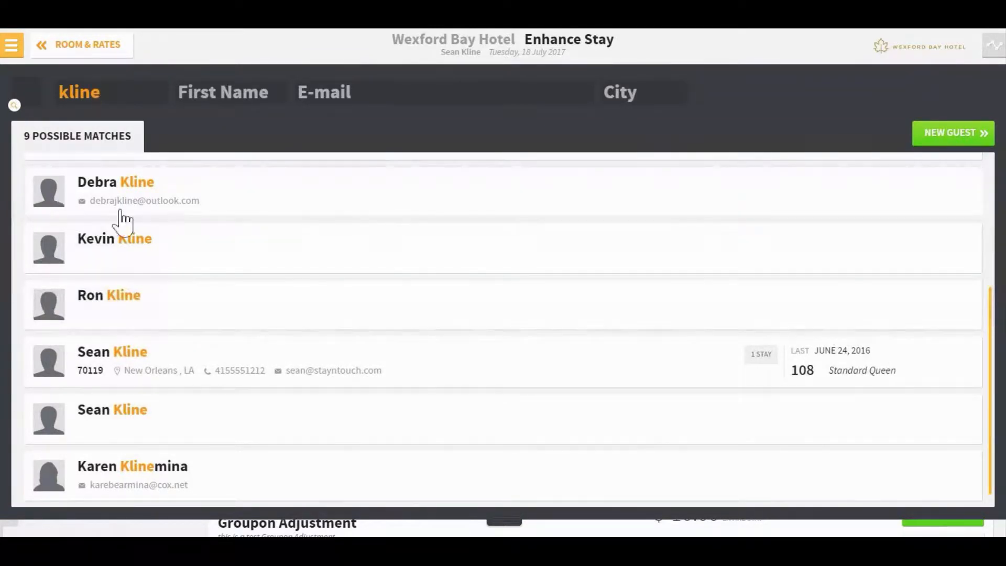
{"action": "scroll", "coordinate": [212, 229], "scroll_direction": "up", "scroll_amount": 3}
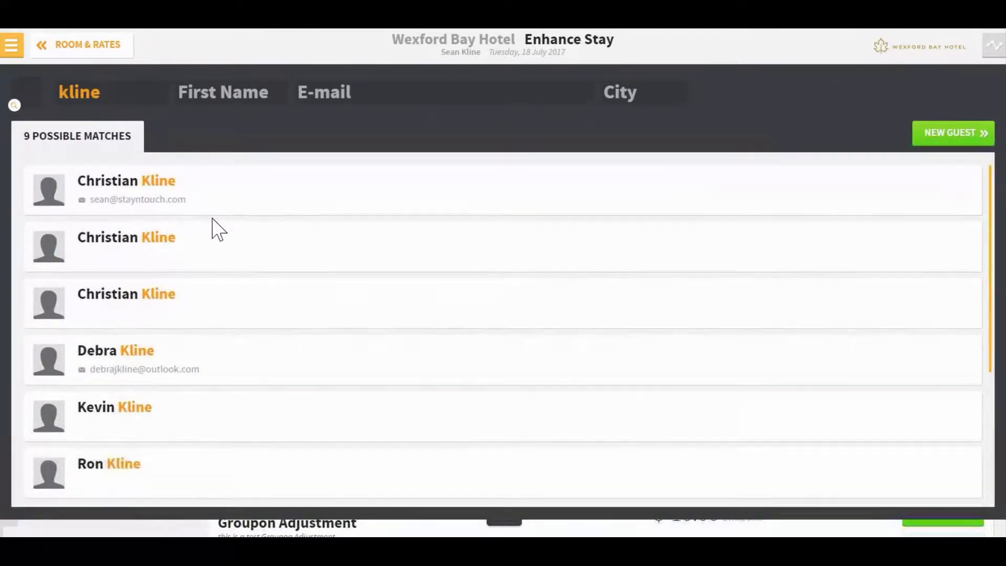
{"action": "scroll", "coordinate": [212, 229], "scroll_direction": "down", "scroll_amount": 3}
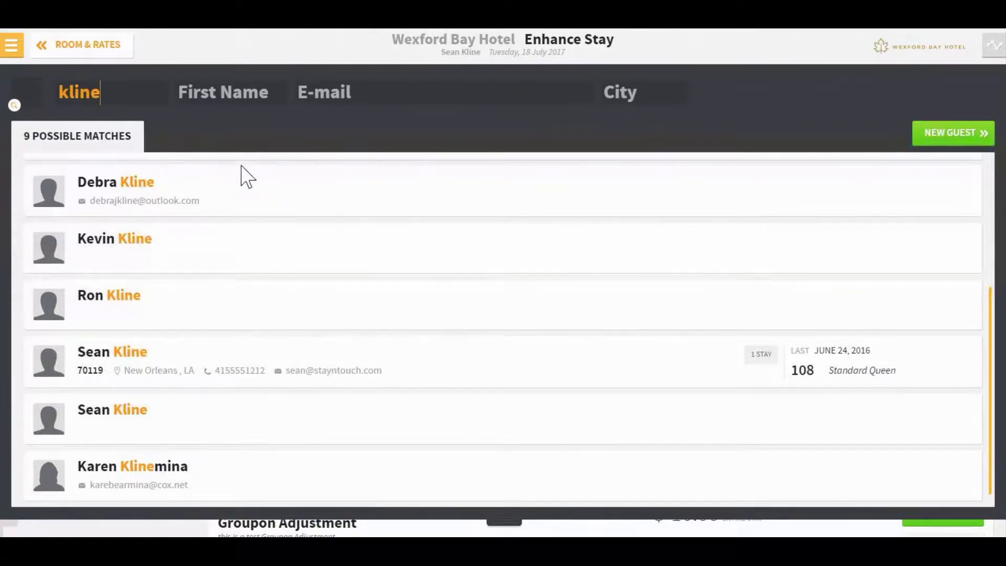
{"action": "double_click", "coordinate": [126, 101]}
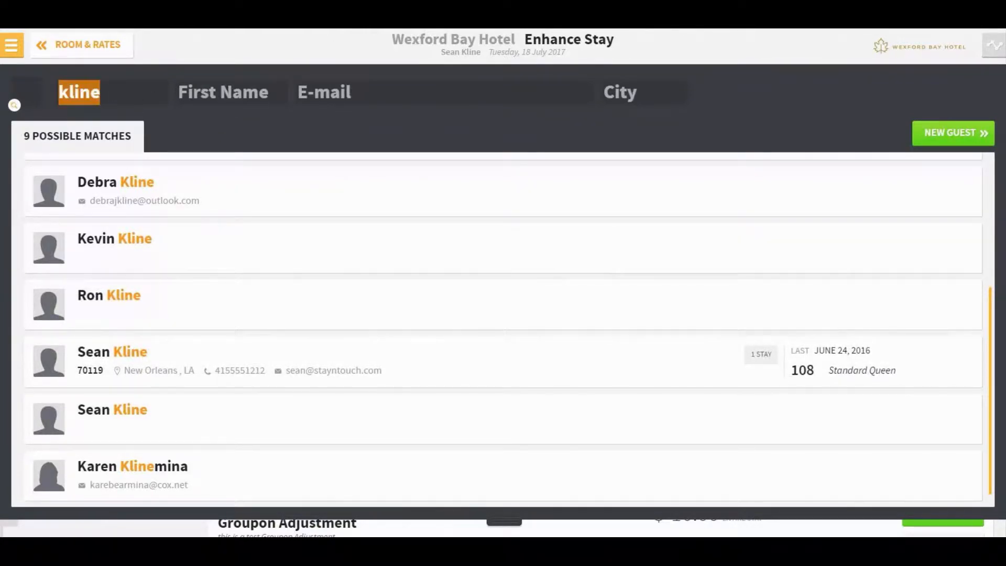
{"action": "type", "text": "Kli"}
{"action": "key", "text": "BackSpace"}
{"action": "key", "text": "BackSpace"}
{"action": "key", "text": "BackSpace"}
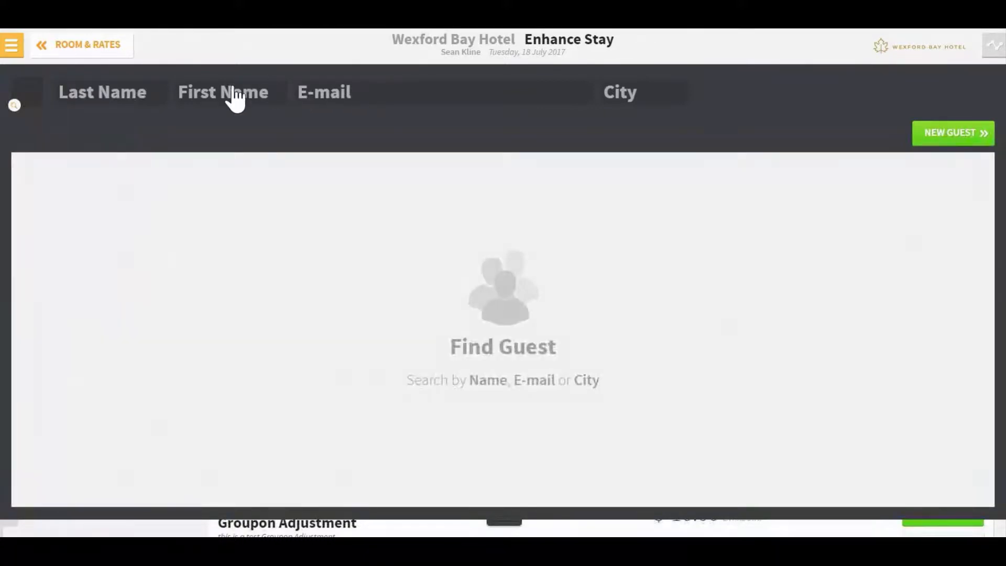
Step: Filter the guest search by city 'New Orlean', discarding trial e-mail and last-name filters
{"action": "left_click", "coordinate": [388, 105]}
{"action": "type", "text": "sean"}
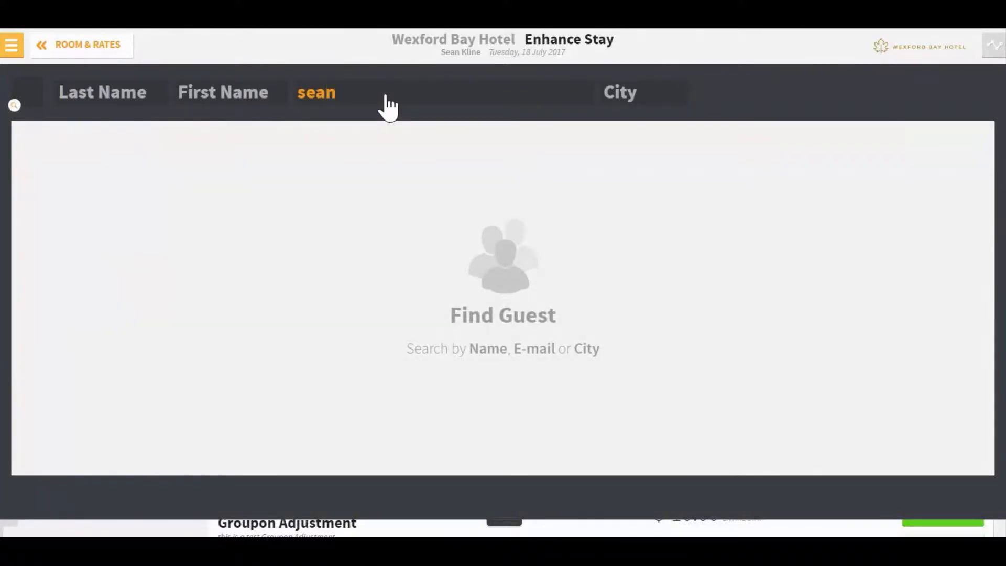
{"action": "type", "text": "@stay"}
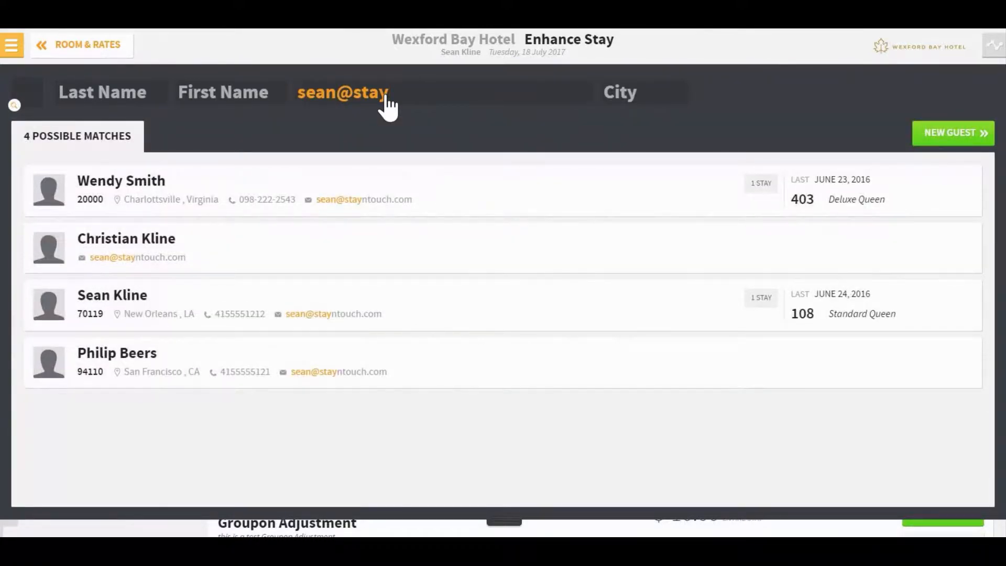
{"action": "key", "text": "BackSpace"}
{"action": "key", "text": "BackSpace"}
{"action": "key", "text": "BackSpace"}
{"action": "key", "text": "BackSpace"}
{"action": "key", "text": "BackSpace"}
{"action": "key", "text": "BackSpace"}
{"action": "key", "text": "BackSpace"}
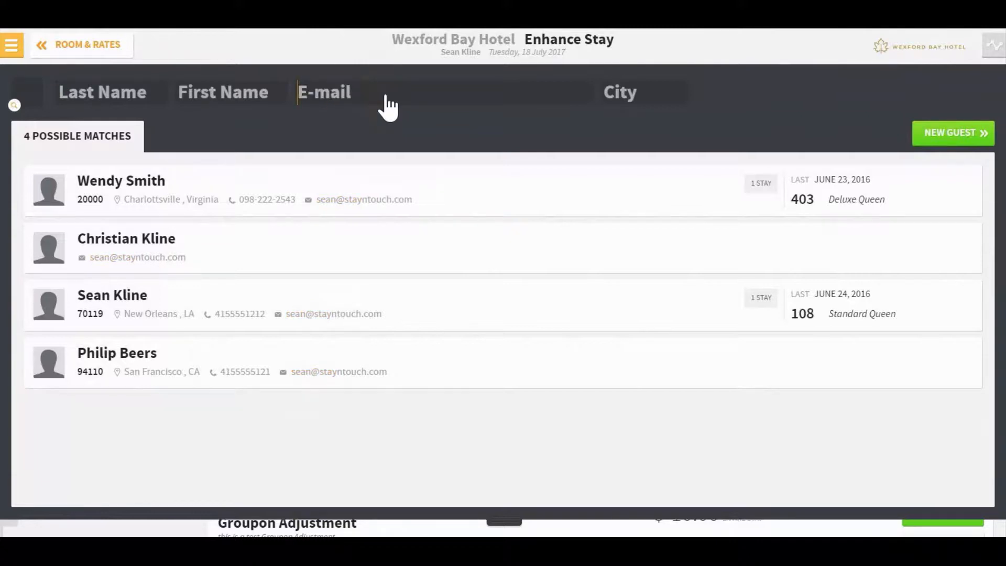
{"action": "key", "text": "Tab"}
{"action": "type", "text": "New"}
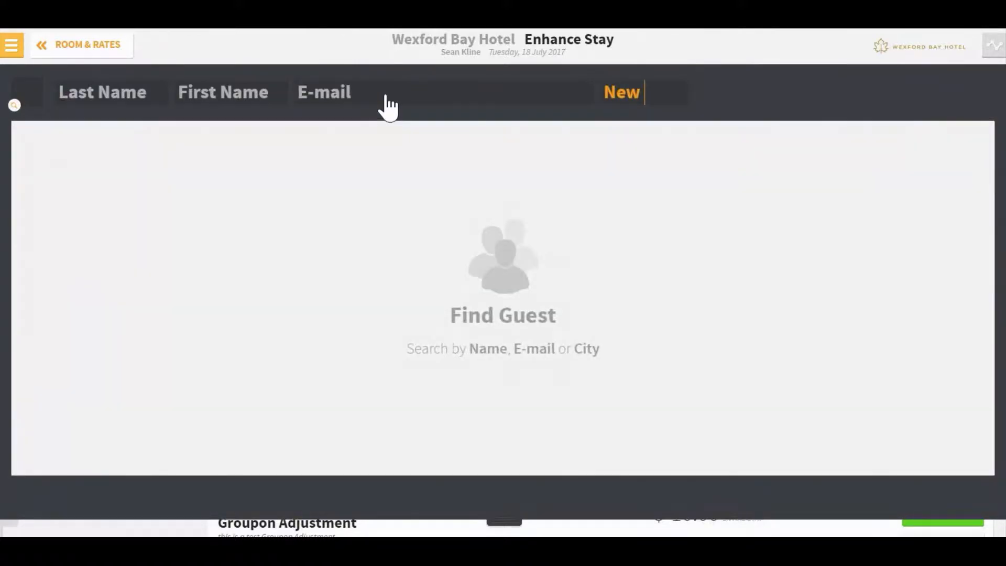
{"action": "type", "text": " Orlean"}
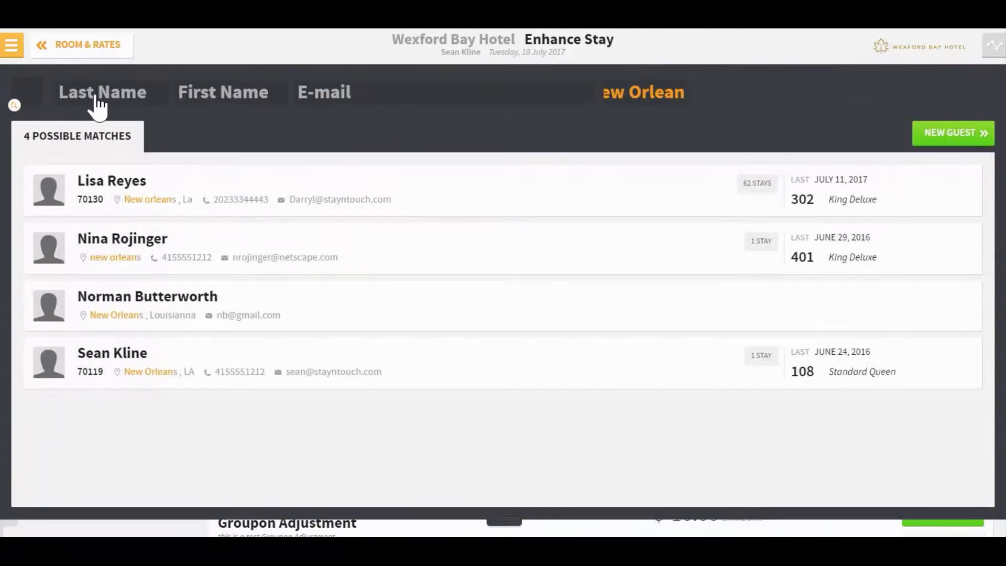
{"action": "left_click", "coordinate": [97, 97]}
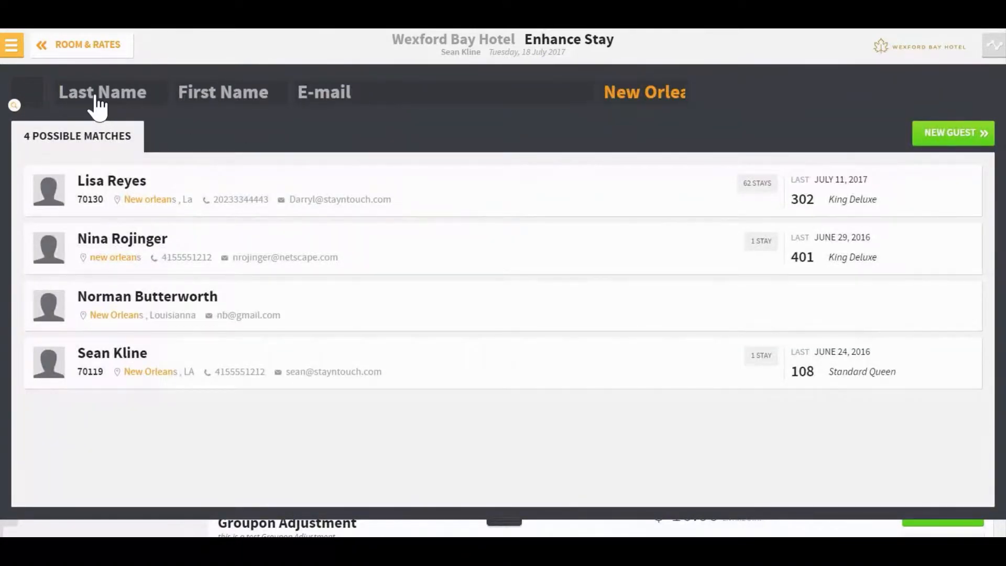
{"action": "type", "text": "kline"}
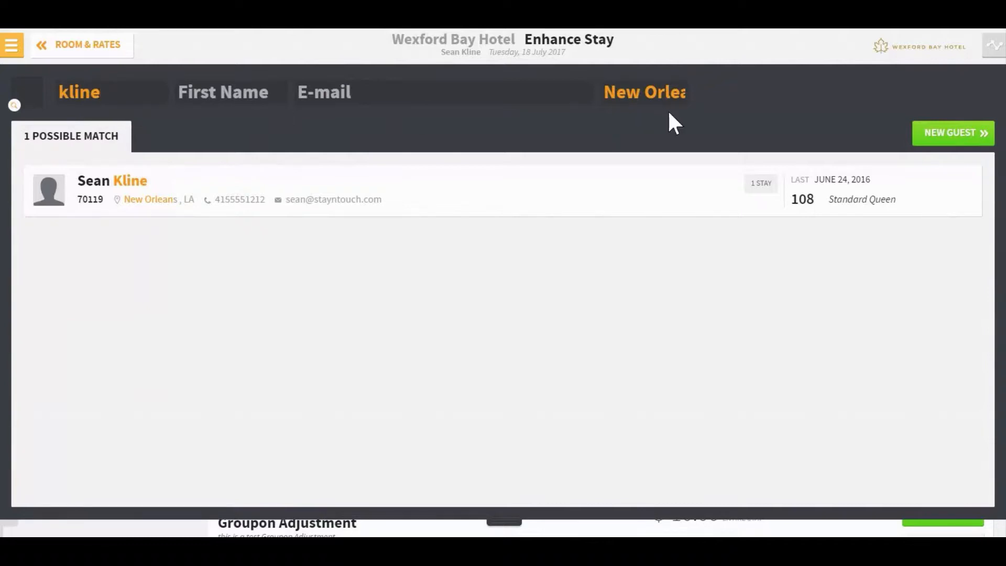
{"action": "key", "text": "BackSpace"}
{"action": "key", "text": "BackSpace"}
{"action": "key", "text": "BackSpace"}
{"action": "key", "text": "BackSpace"}
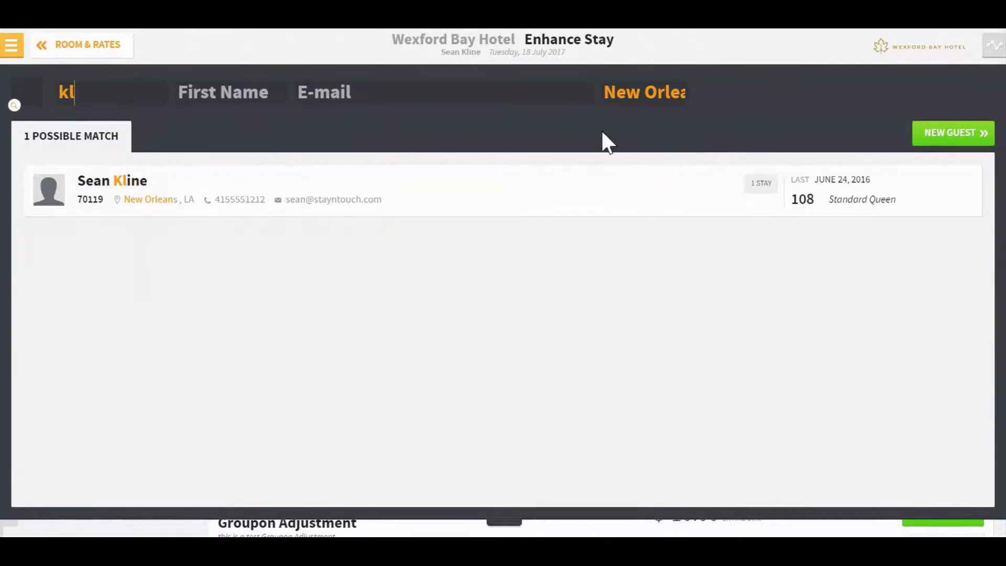
{"action": "key", "text": "BackSpace"}
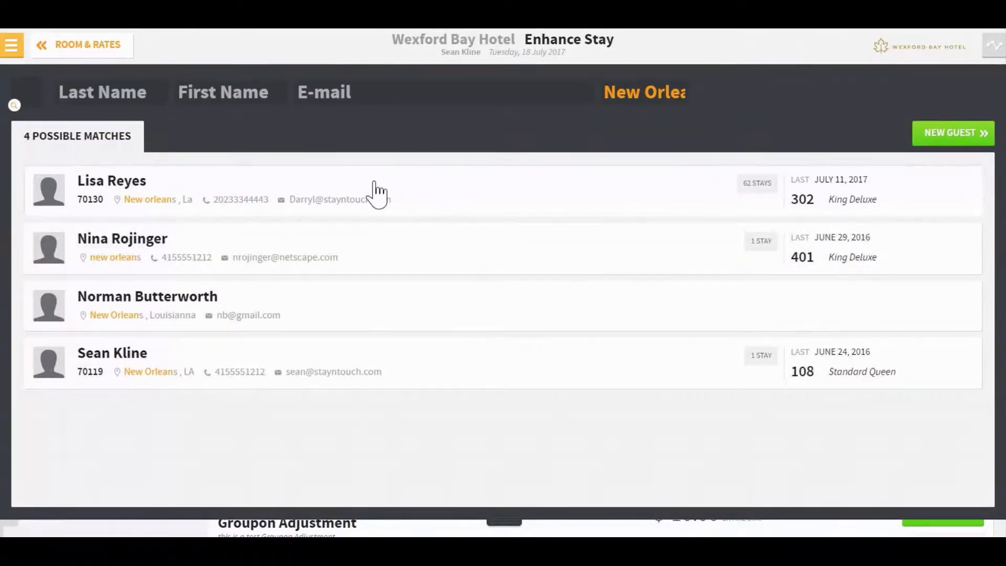
Step: Create a new guest profile with the guest's first and last name, then continue
{"action": "left_click", "coordinate": [952, 134]}
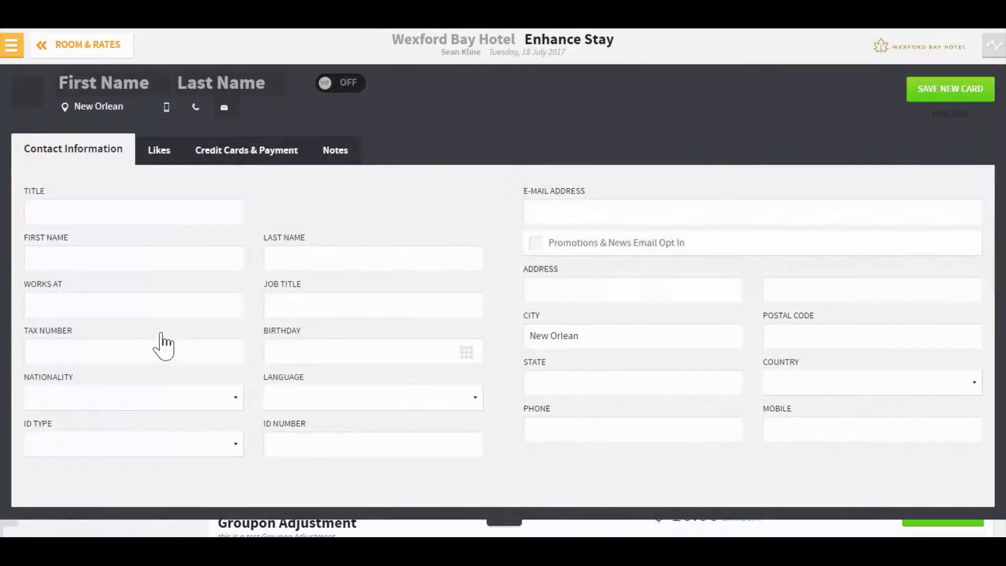
{"action": "left_click", "coordinate": [133, 259]}
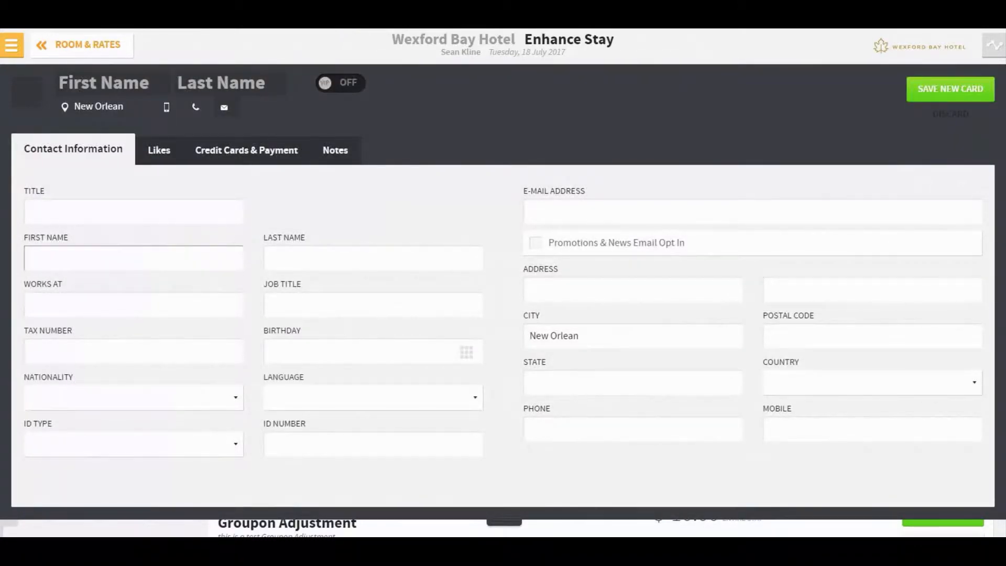
{"action": "type", "text": "Mike"}
{"action": "key", "text": "Tab"}
{"action": "type", "text": "S"}
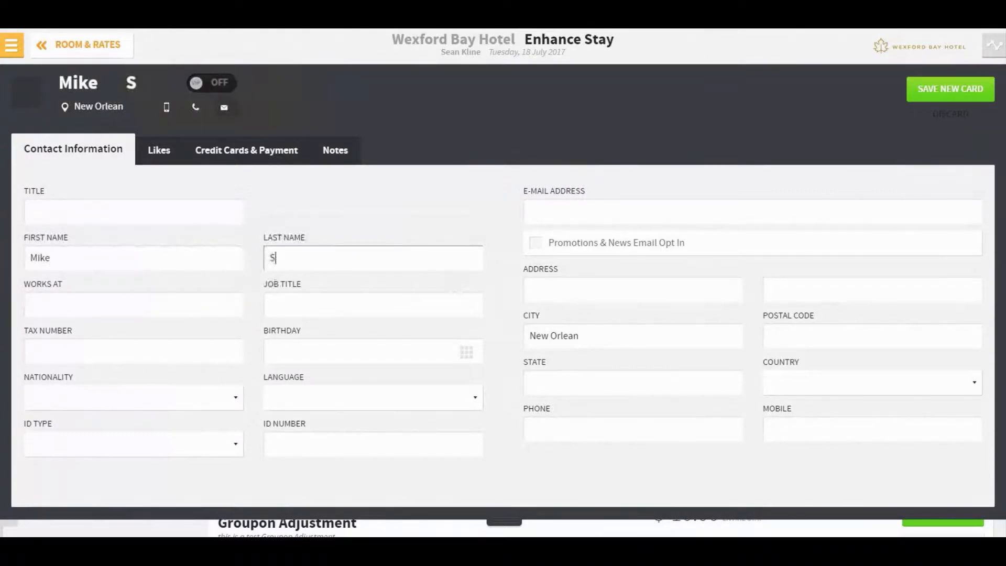
{"action": "type", "text": "mith"}
{"action": "key", "text": "Tab"}
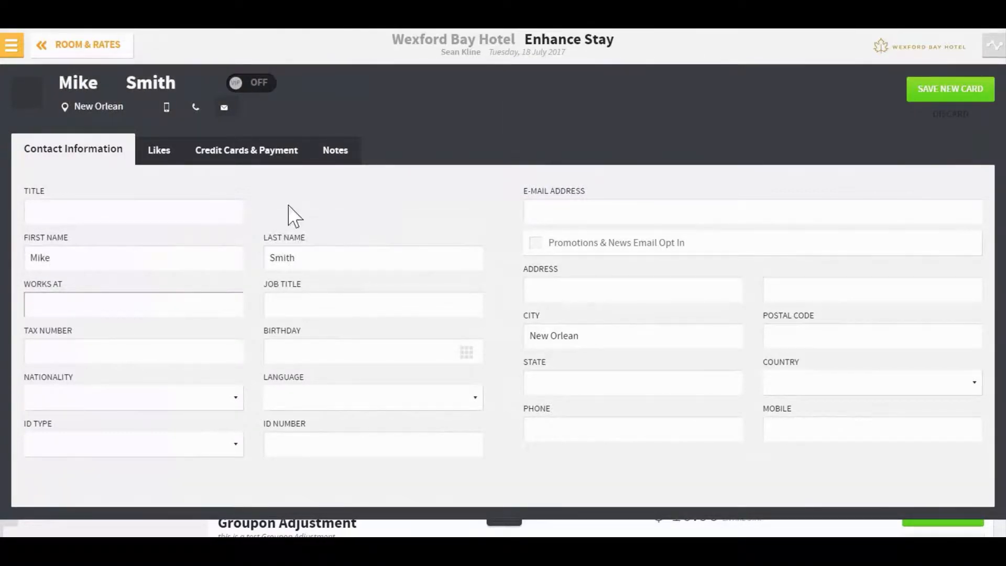
{"action": "left_click", "coordinate": [949, 97]}
{"action": "left_click", "coordinate": [947, 98]}
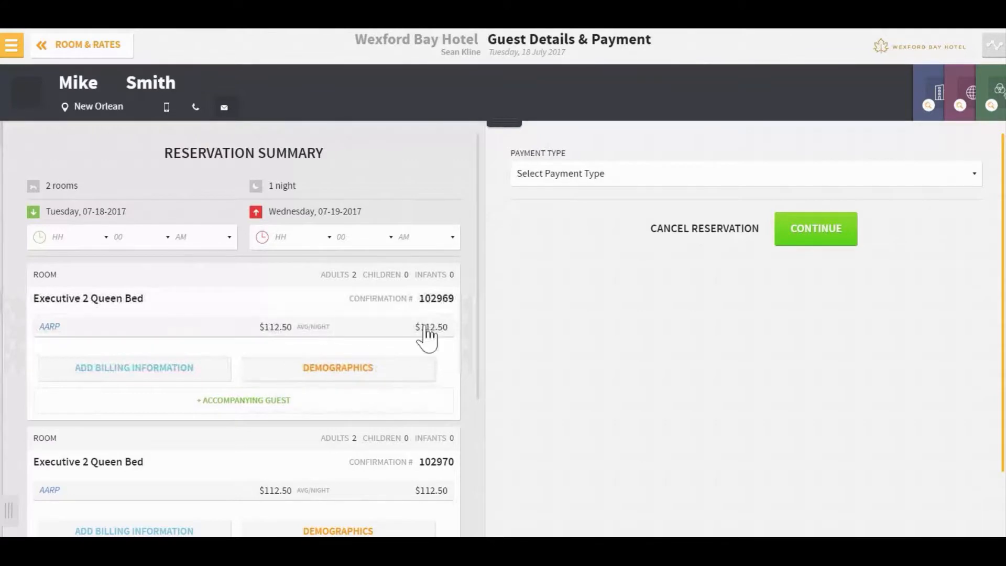
Step: Choose credit card payment and enter a MasterCard's number, 12/18 expiry and cardholder name
{"action": "left_click", "coordinate": [668, 179]}
{"action": "left_click", "coordinate": [661, 262]}
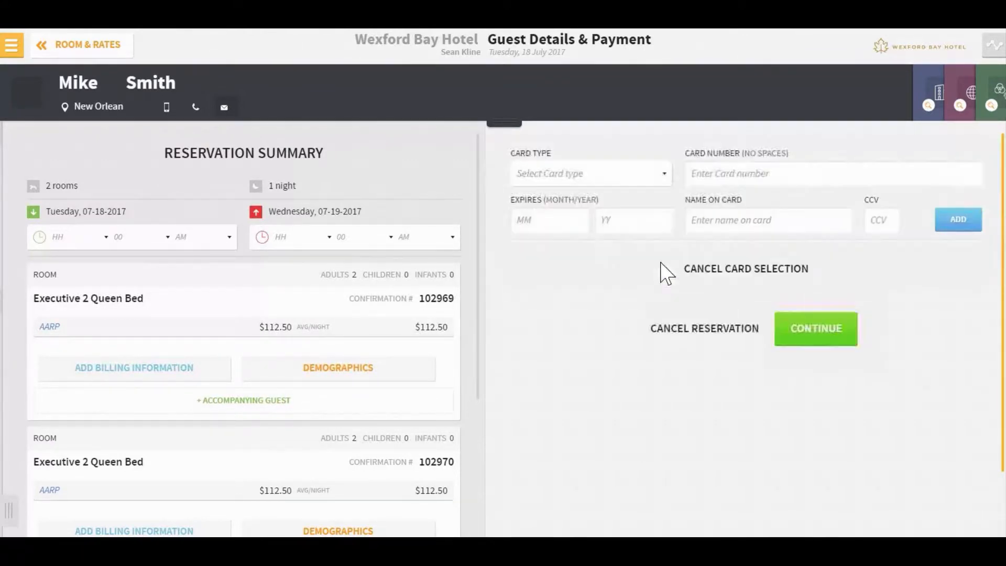
{"action": "left_click", "coordinate": [643, 173]}
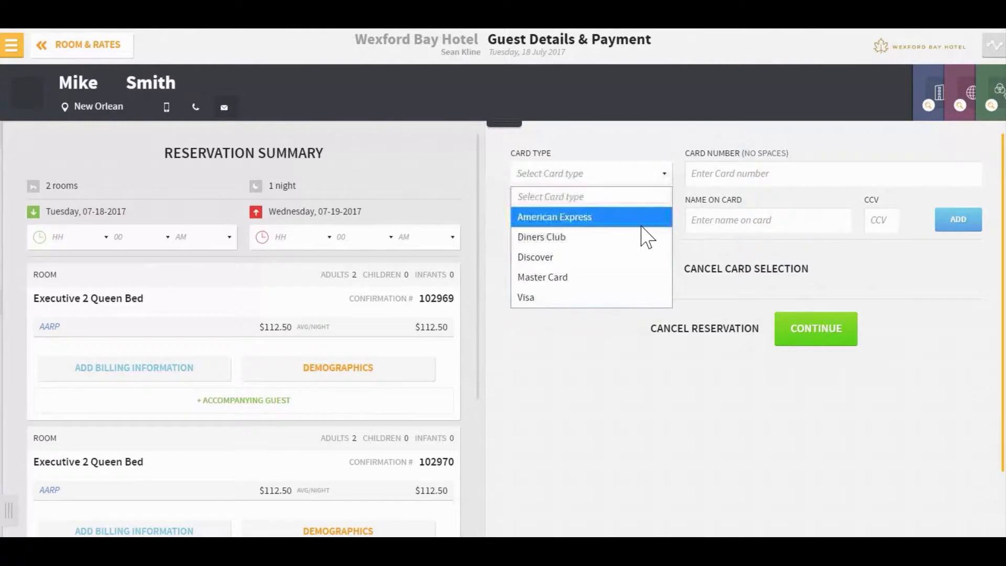
{"action": "left_click", "coordinate": [657, 288]}
{"action": "left_click", "coordinate": [713, 175]}
{"action": "type", "text": "5454545454545454"}
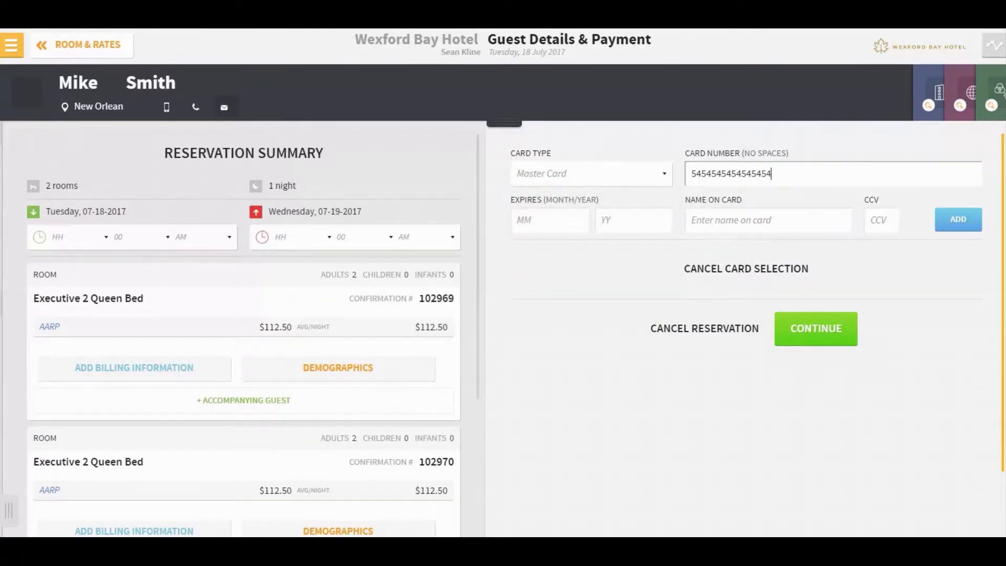
{"action": "key", "text": "Tab"}
{"action": "type", "text": "12"}
{"action": "key", "text": "Tab"}
{"action": "type", "text": "1"}
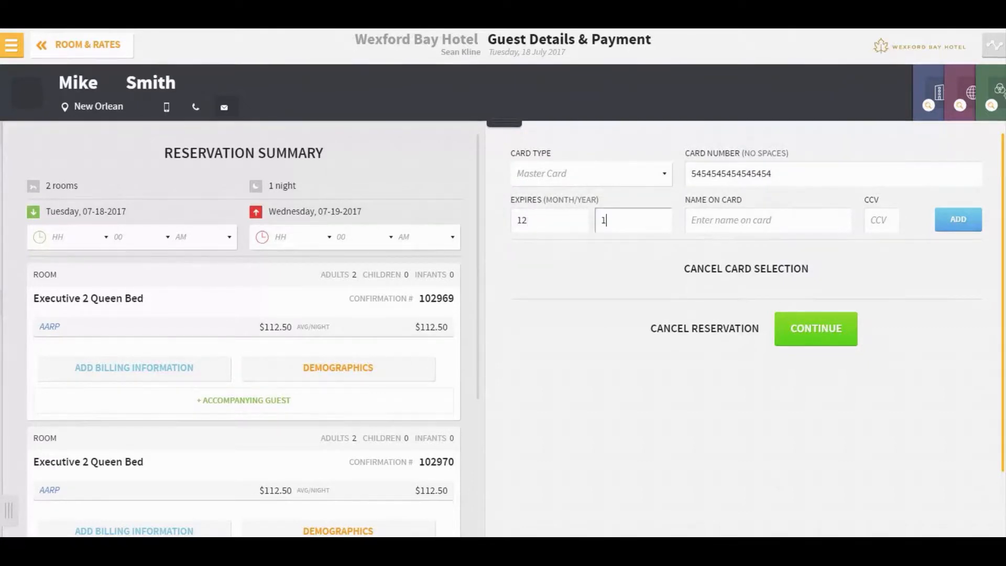
{"action": "key", "text": "Tab"}
{"action": "type", "text": "Mike"}
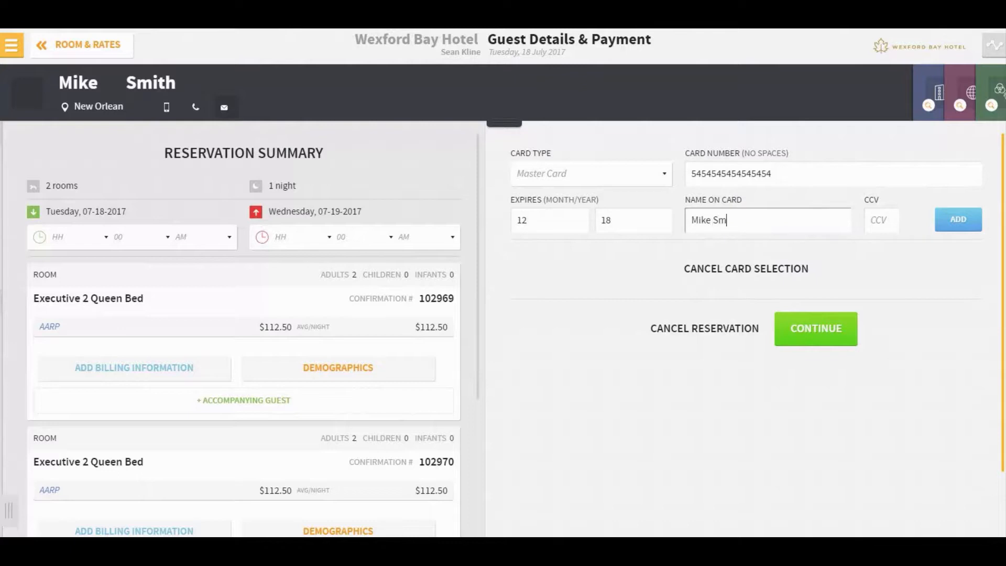
Step: Add the card to the reservation, also store it on the guest card, and continue
{"action": "left_click", "coordinate": [979, 223]}
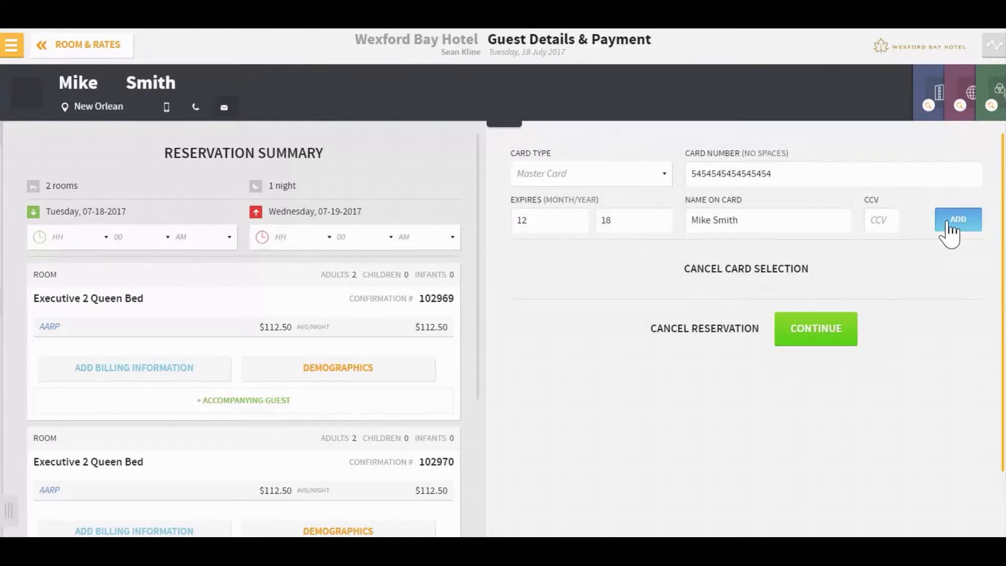
{"action": "left_click", "coordinate": [950, 229]}
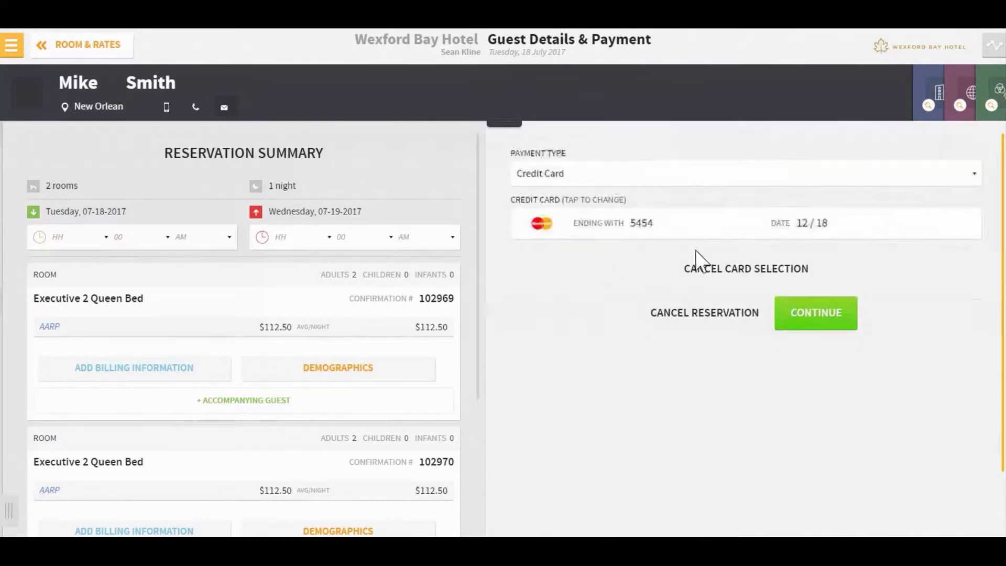
{"action": "left_click", "coordinate": [522, 264]}
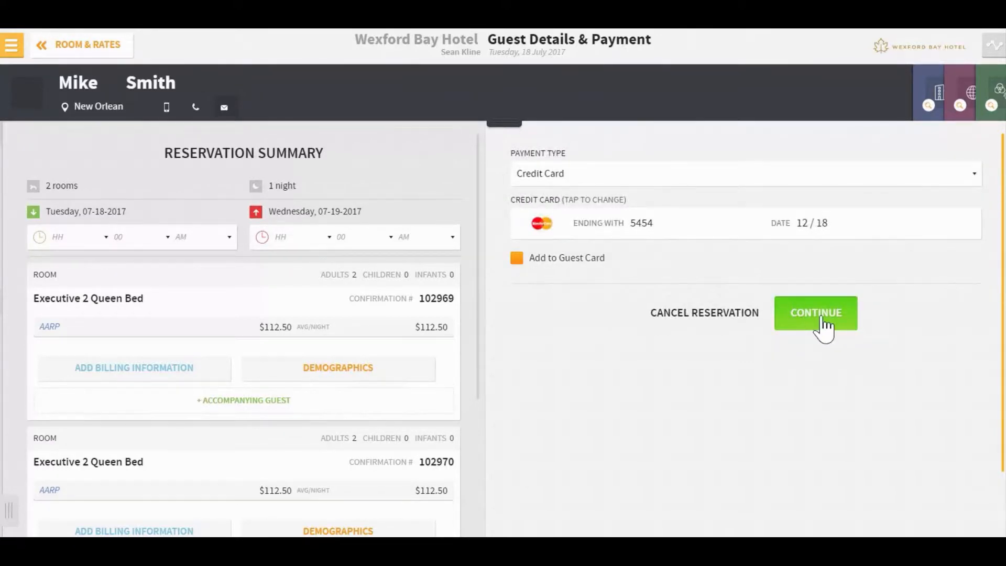
{"action": "left_click", "coordinate": [821, 317]}
Step: Confirm the two-room reservation (102969, 102970) and open its stay card
{"action": "left_click", "coordinate": [823, 312]}
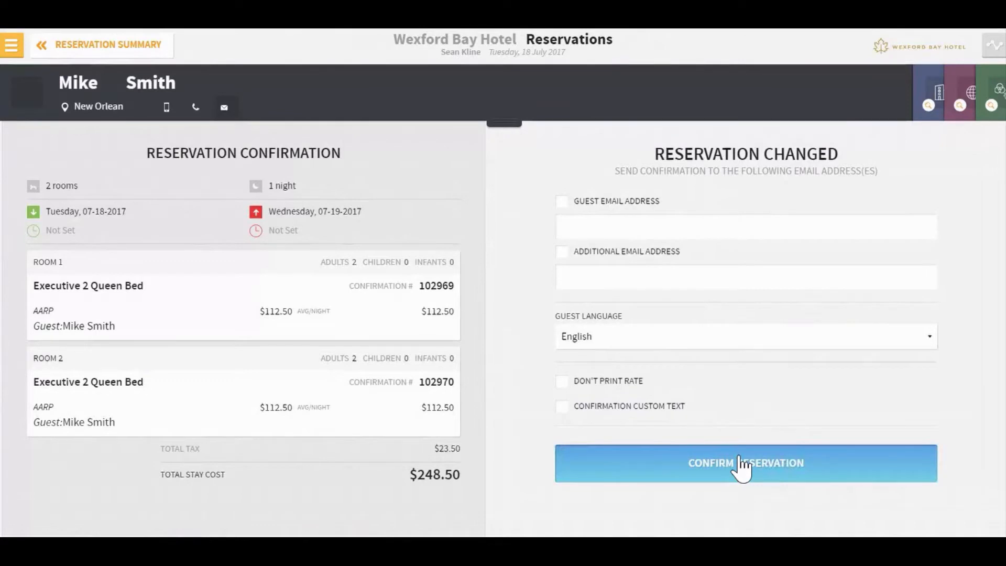
{"action": "left_click", "coordinate": [741, 465]}
{"action": "left_click", "coordinate": [733, 194]}
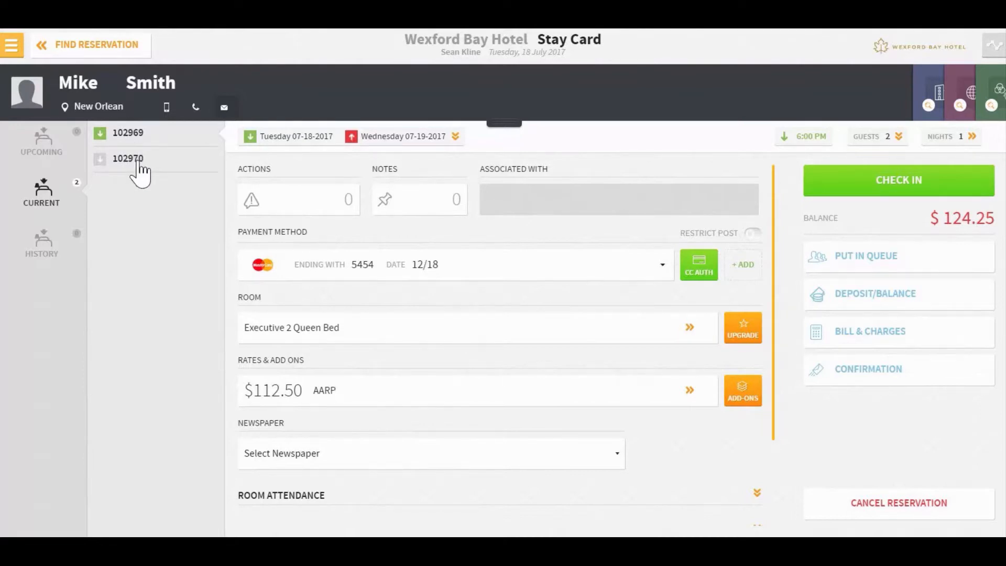
Step: Select reservation 102970 in the stay card's reservation list
{"action": "left_click", "coordinate": [128, 158]}
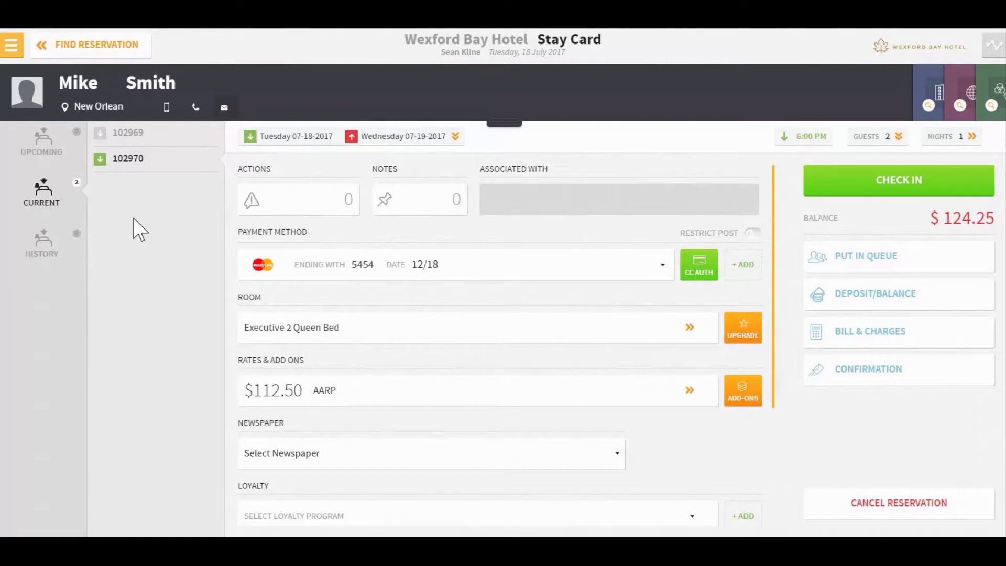
Step: Change the guest's first name in the stay card header to a new name
{"action": "double_click", "coordinate": [88, 83]}
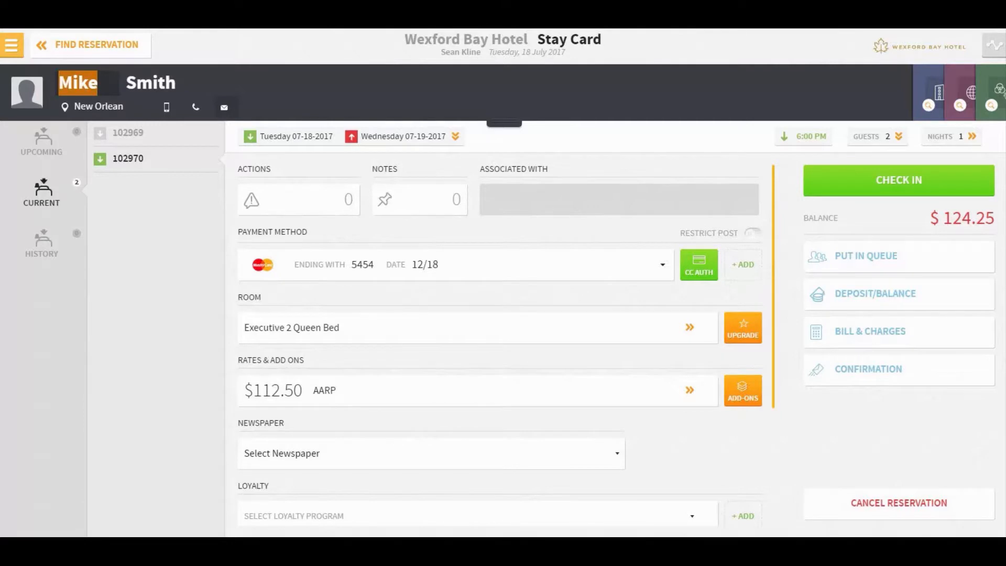
{"action": "type", "text": "JHo"}
{"action": "key", "text": "BackSpace"}
{"action": "key", "text": "BackSpace"}
{"action": "type", "text": "ohn"}
{"action": "key", "text": "Tab"}
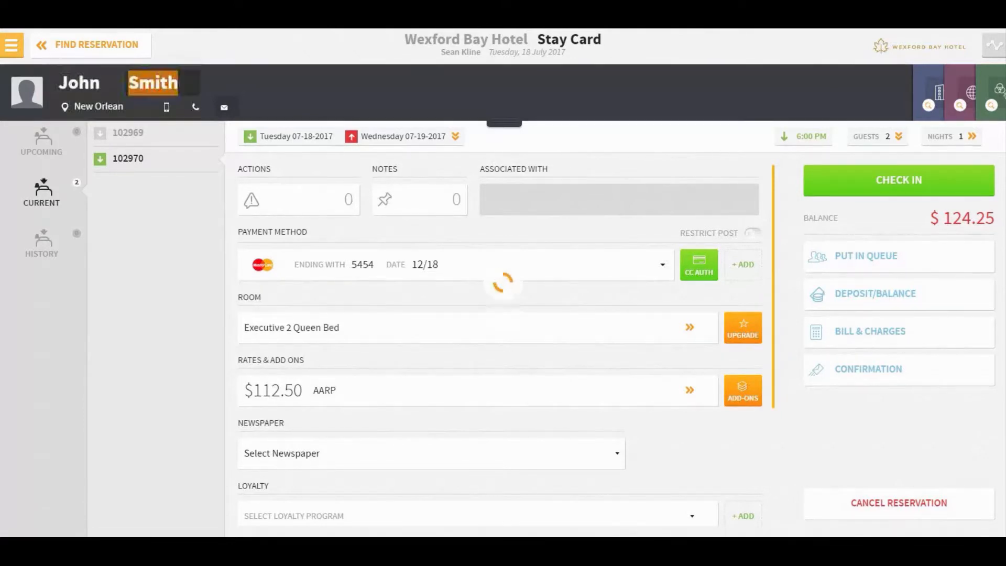
{"action": "left_click", "coordinate": [143, 138]}
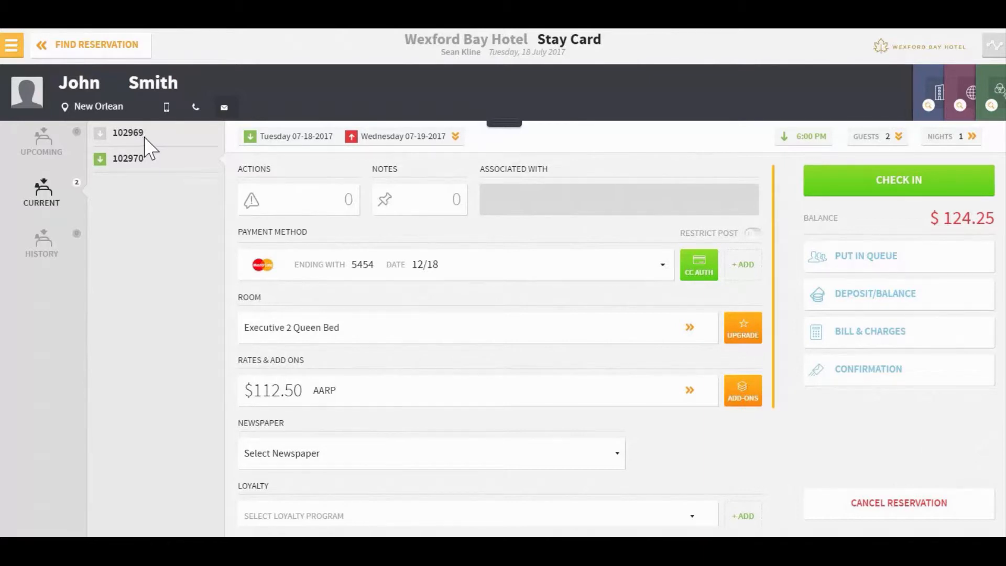
{"action": "left_click", "coordinate": [135, 157]}
{"action": "left_click", "coordinate": [97, 85]}
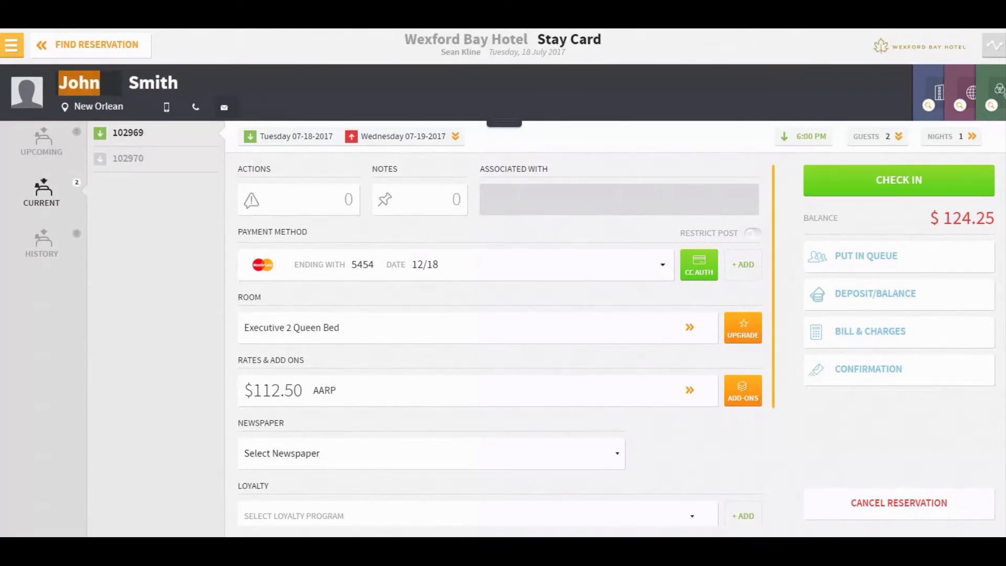
{"action": "type", "text": "Mike"}
{"action": "key", "text": "Tab"}
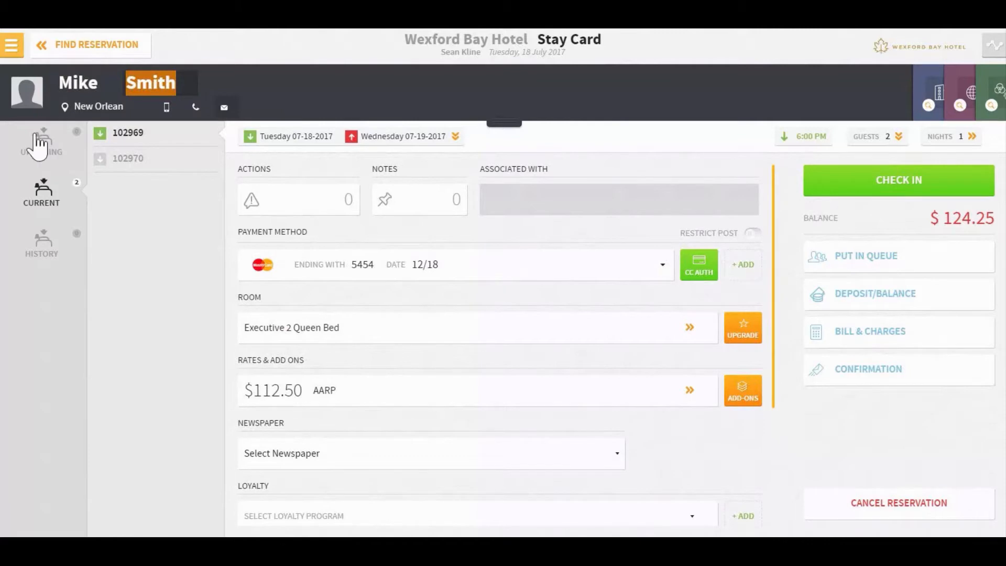
{"action": "key", "text": "Tab"}
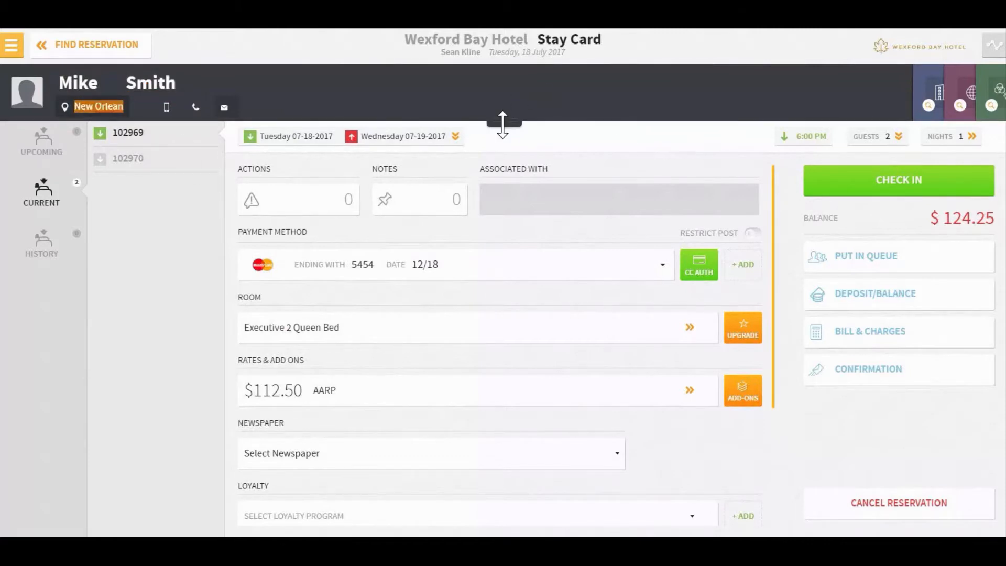
{"action": "left_click", "coordinate": [503, 124]}
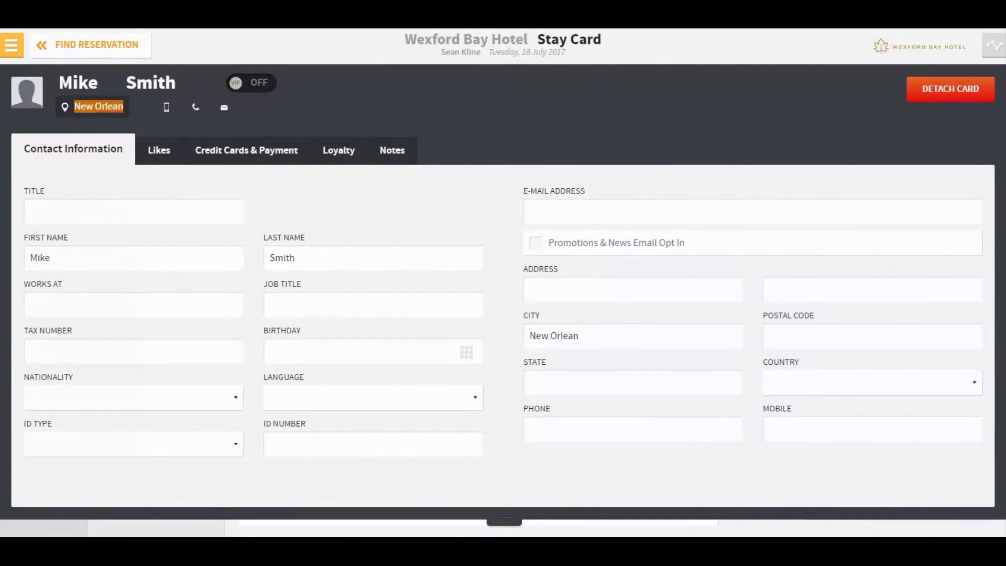
Step: Enter the guest's street address, postal code and state in Contact Information
{"action": "left_click", "coordinate": [573, 292]}
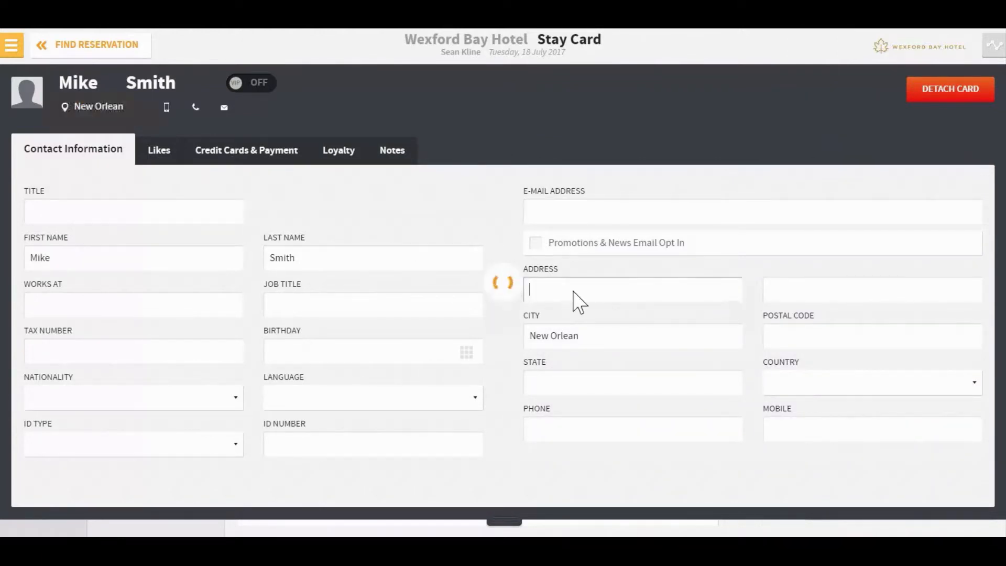
{"action": "type", "text": "505 Main Street"}
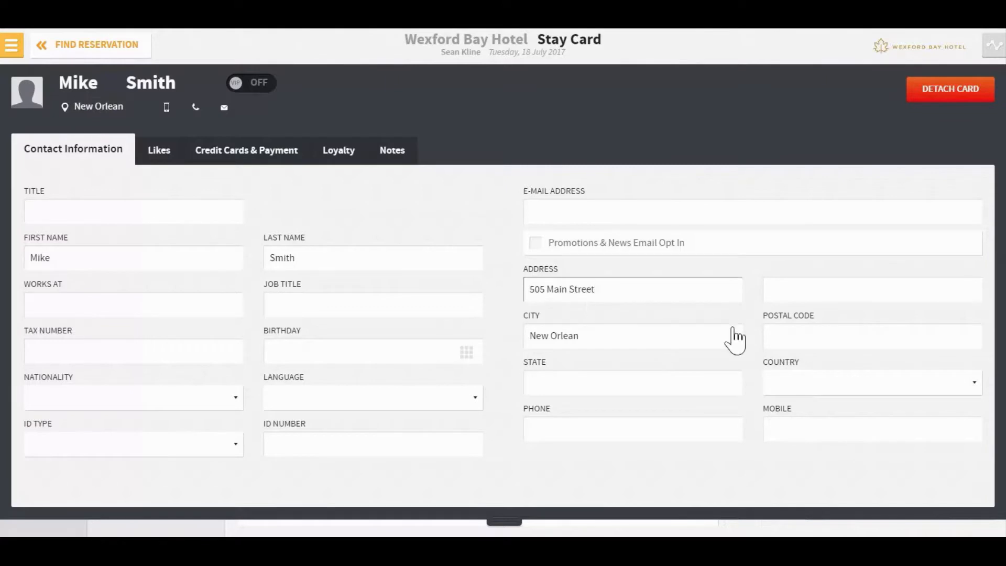
{"action": "left_click", "coordinate": [820, 332]}
{"action": "type", "text": "70"}
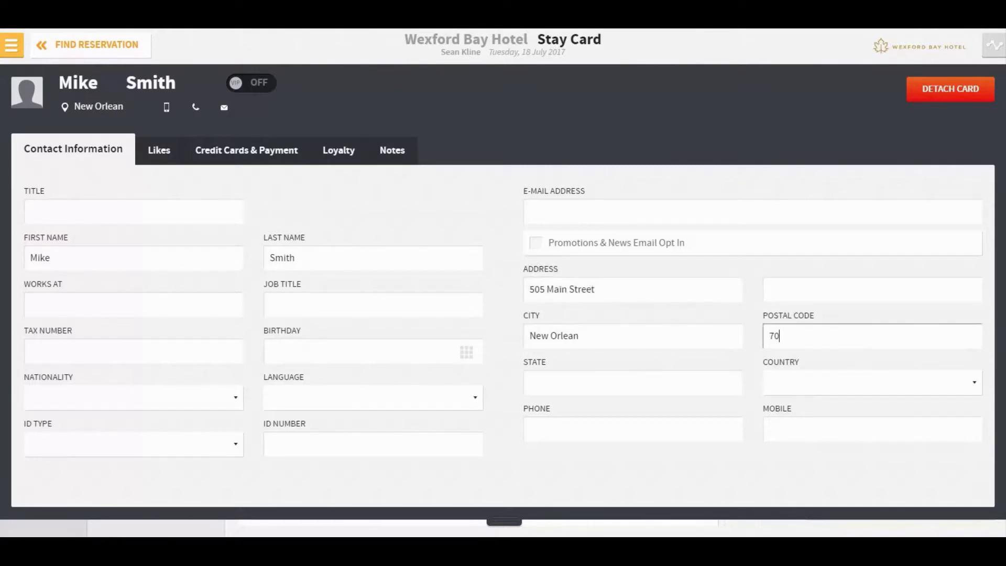
{"action": "type", "text": "130"}
{"action": "key", "text": "Tab"}
{"action": "type", "text": "LA"}
{"action": "key", "text": "Tab"}
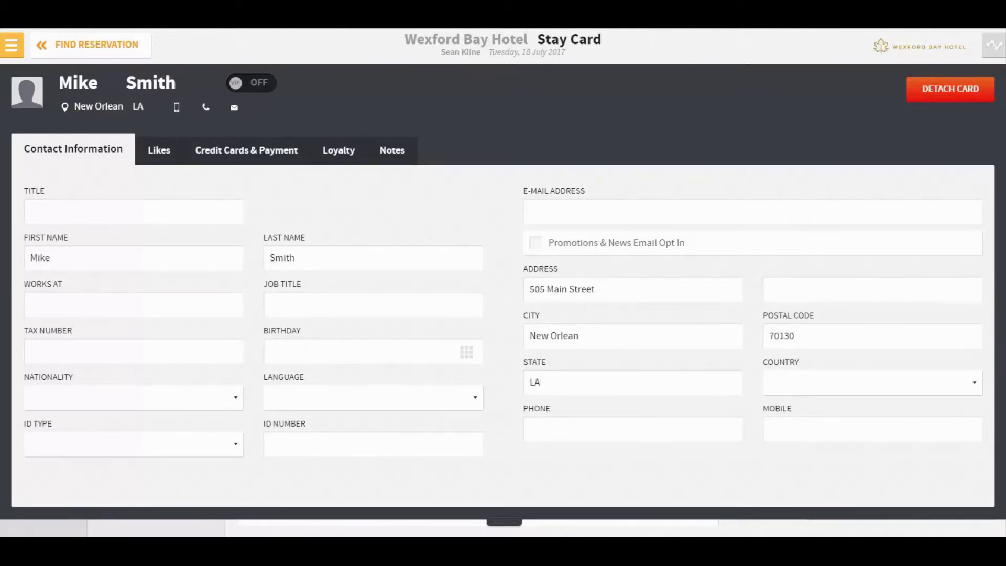
Step: Enter the guest's phone number, save it, and collapse the guest card
{"action": "key", "text": "Tab"}
{"action": "type", "text": "504-5585-"}
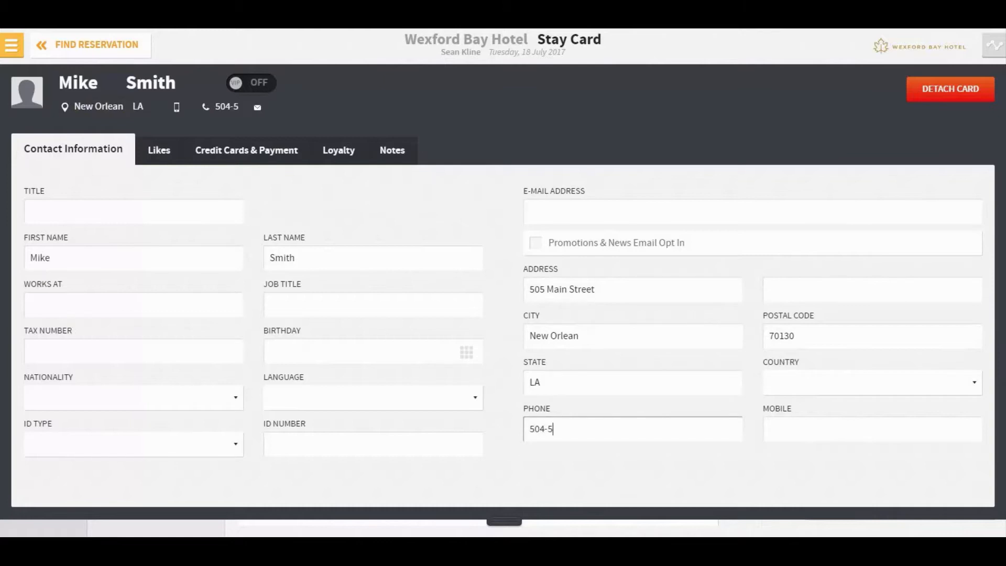
{"action": "key", "text": "BackSpace"}
{"action": "key", "text": "BackSpace"}
{"action": "key", "text": "BackSpace"}
{"action": "type", "text": "-"}
{"action": "key", "text": "BackSpace"}
{"action": "type", "text": "5-1212"}
{"action": "left_click", "coordinate": [838, 440]}
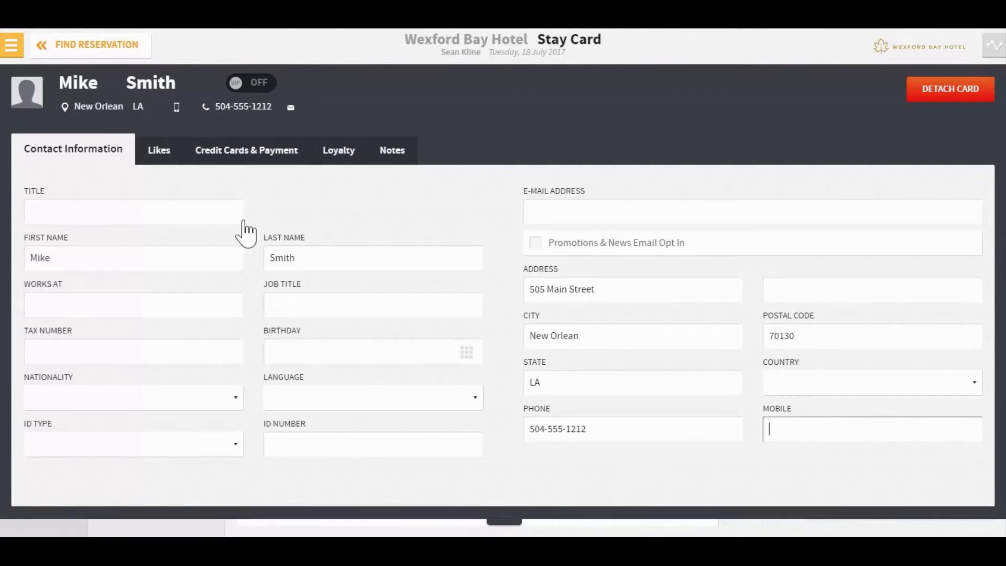
{"action": "left_click", "coordinate": [513, 521]}
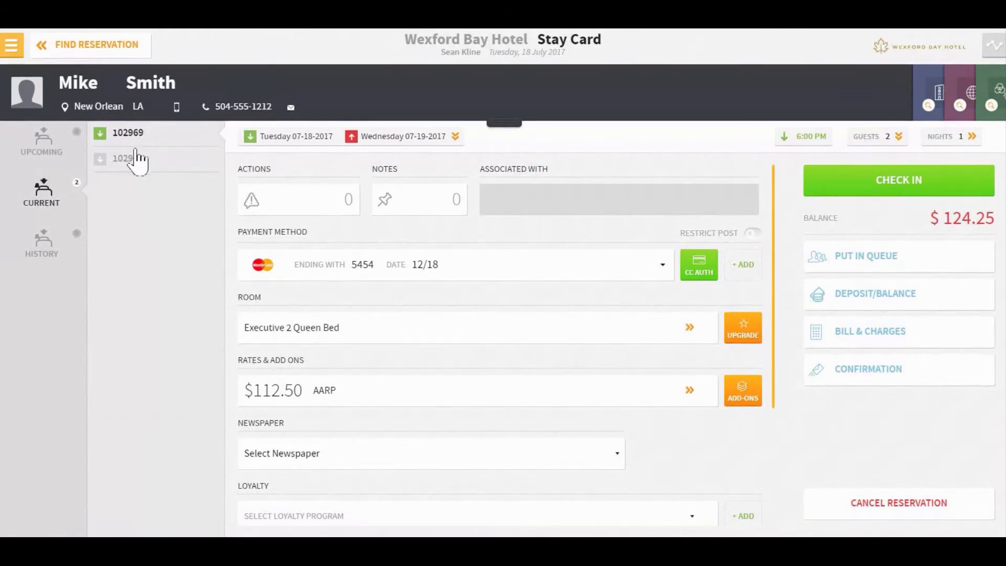
Step: Detach the guest card from reservation 102970, confirming and dismissing the alert
{"action": "left_click", "coordinate": [128, 160]}
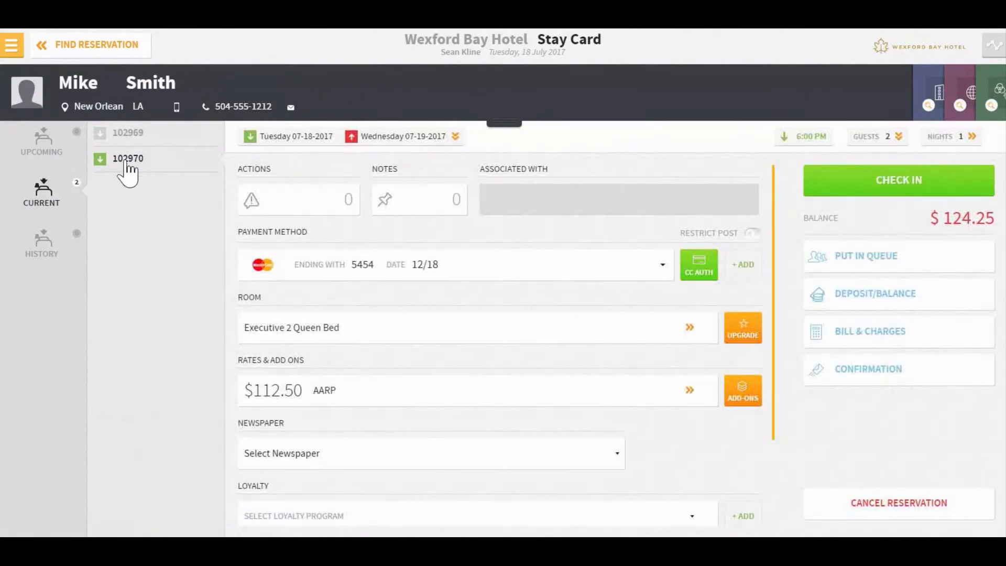
{"action": "left_click", "coordinate": [500, 124]}
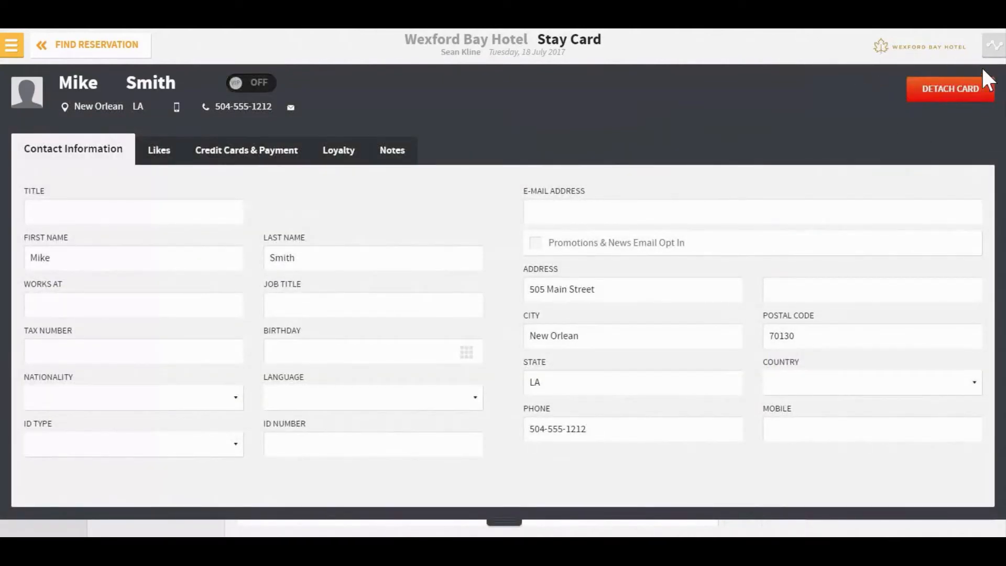
{"action": "left_click", "coordinate": [940, 92]}
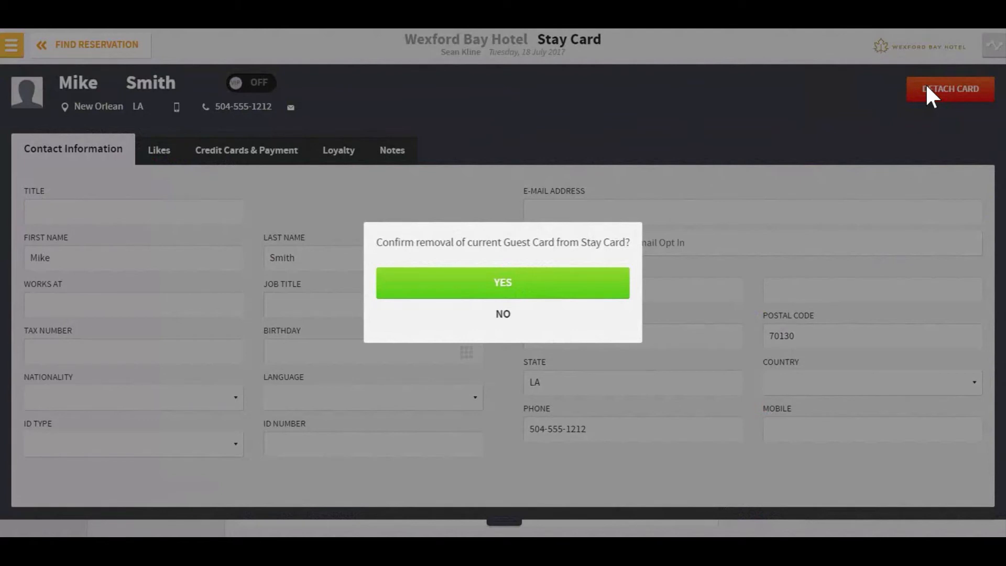
{"action": "left_click", "coordinate": [504, 271]}
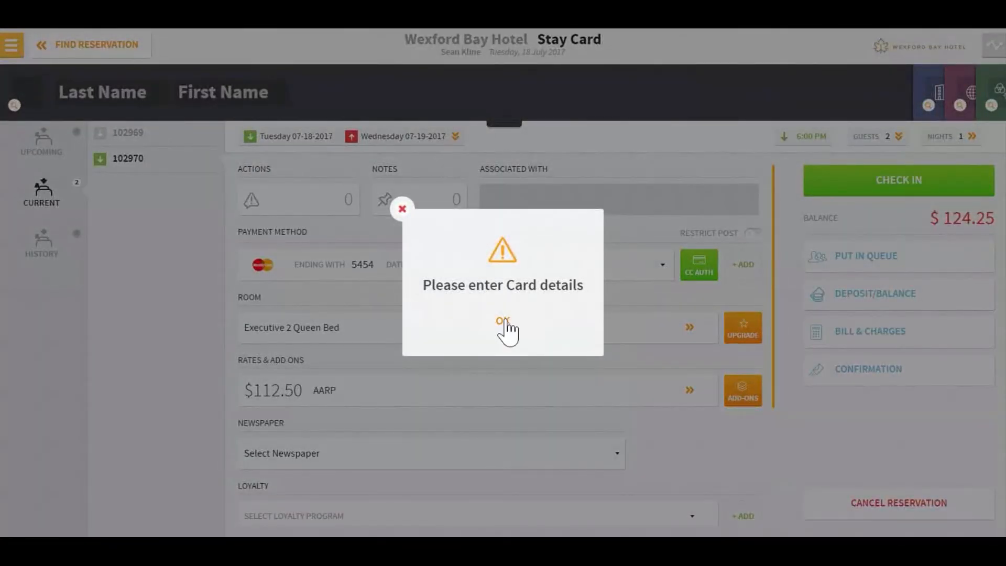
{"action": "left_click", "coordinate": [504, 328]}
Step: Search for the other guest by last and first name and attach them to reservation 102970 only
{"action": "left_click", "coordinate": [76, 101]}
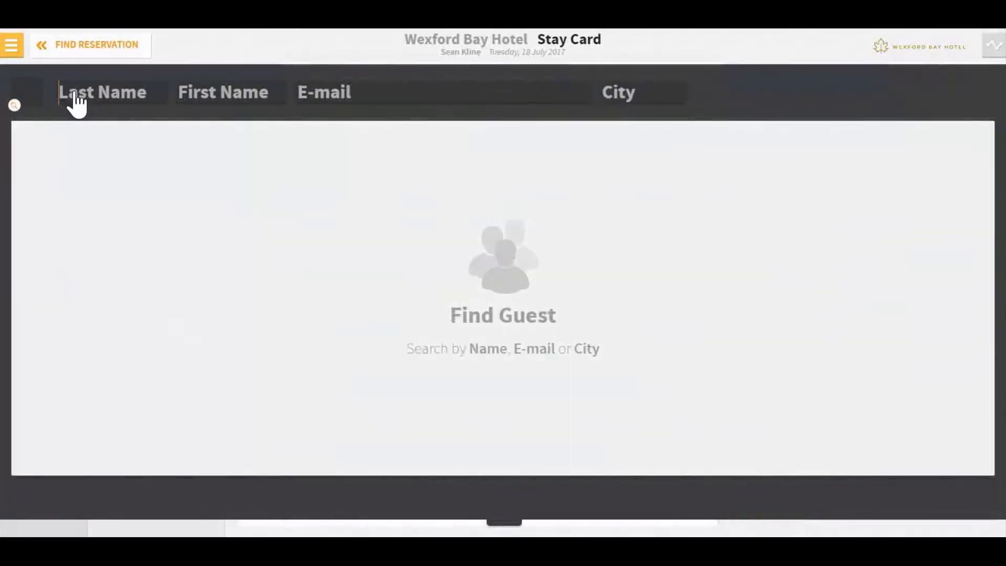
{"action": "type", "text": "Smith"}
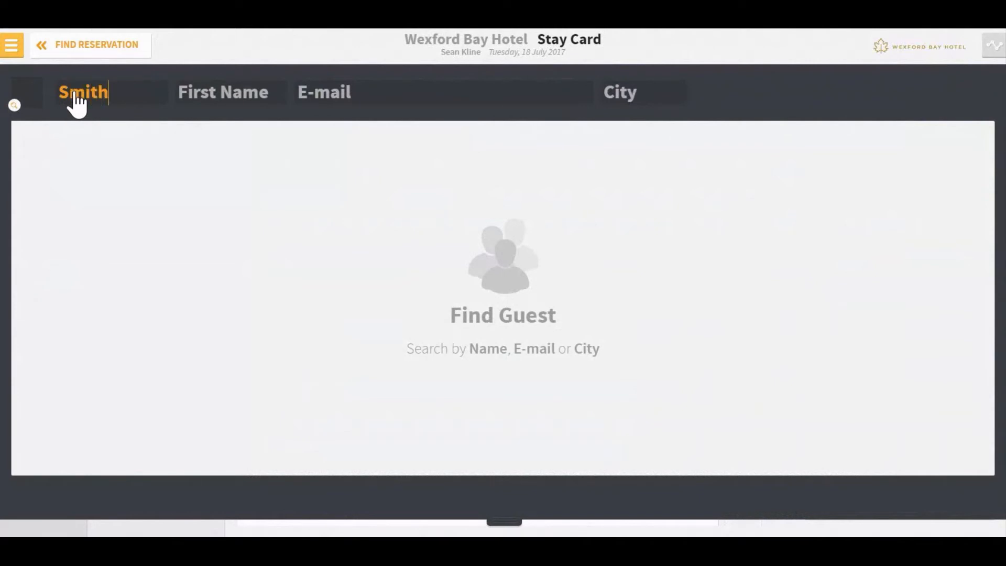
{"action": "key", "text": "Tab"}
{"action": "type", "text": "John"}
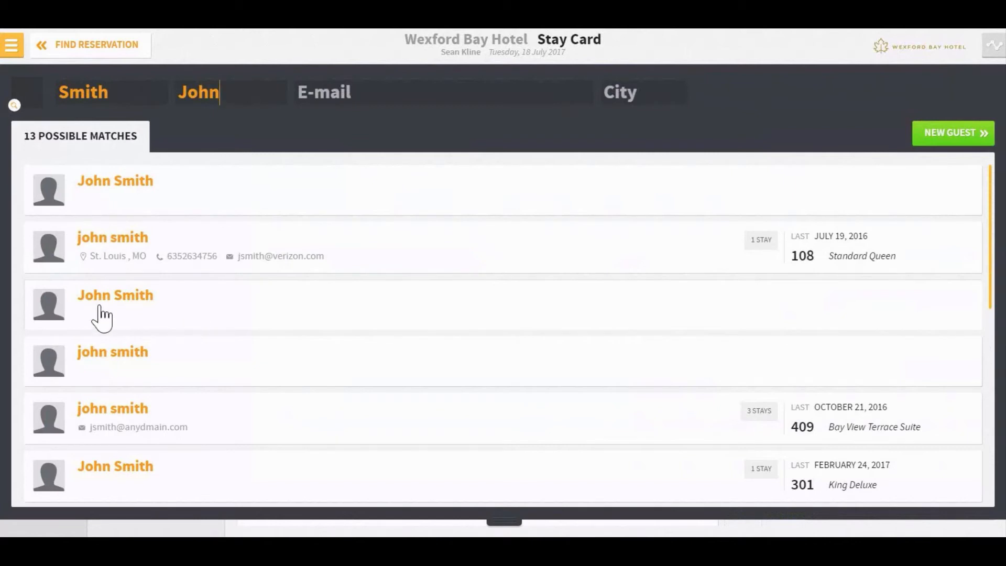
{"action": "left_click", "coordinate": [426, 312]}
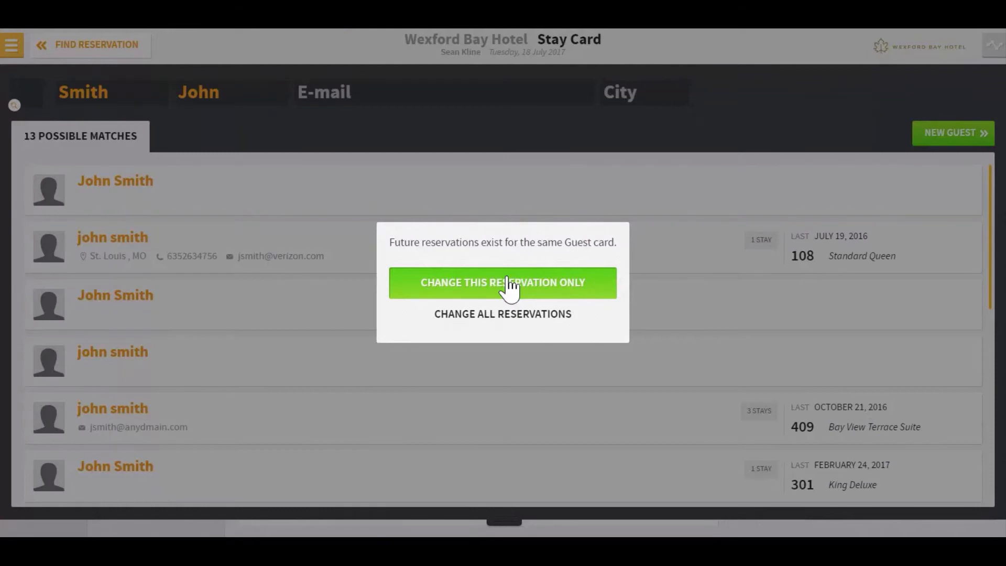
{"action": "left_click", "coordinate": [507, 287]}
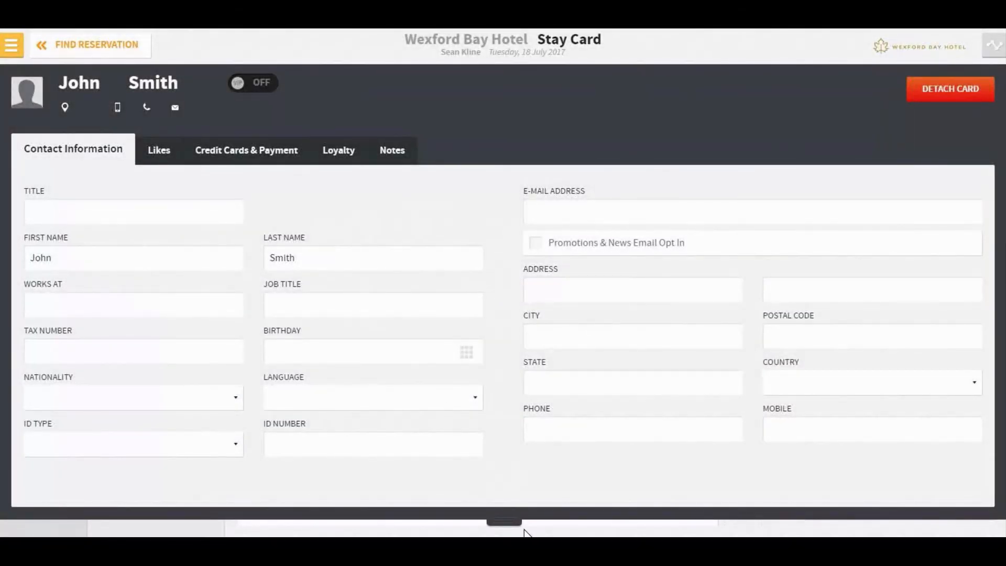
Step: Collapse the guest card on reservation 102970's stay card
{"action": "left_click", "coordinate": [506, 518]}
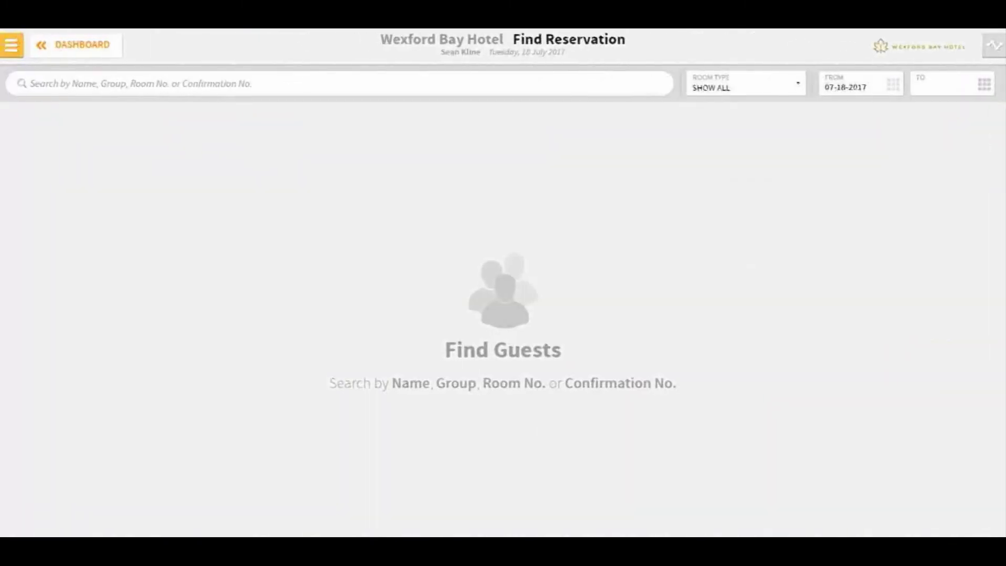
Step: Enter the guests' shared surname in the Find Reservation search box
{"action": "type", "text": "Smith"}
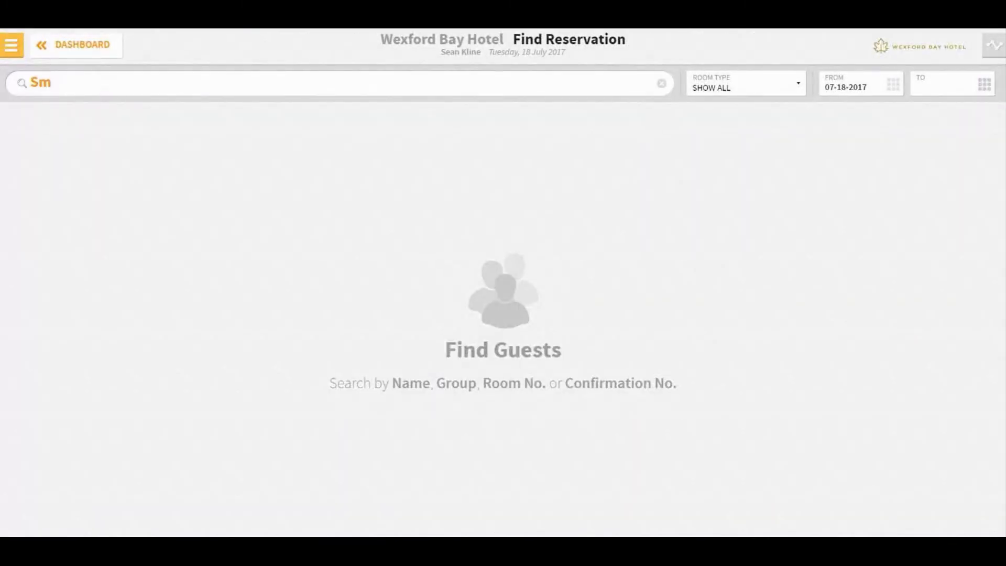